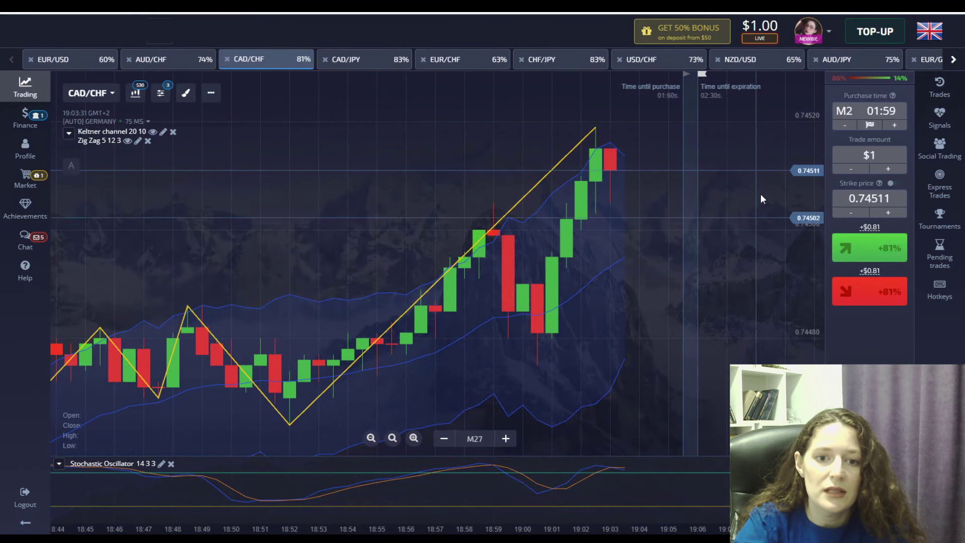
# Bet $1 that CAD/CHF will fall over two minutes, winning for a $1.85 balance.
pyautogui.click(872, 294)
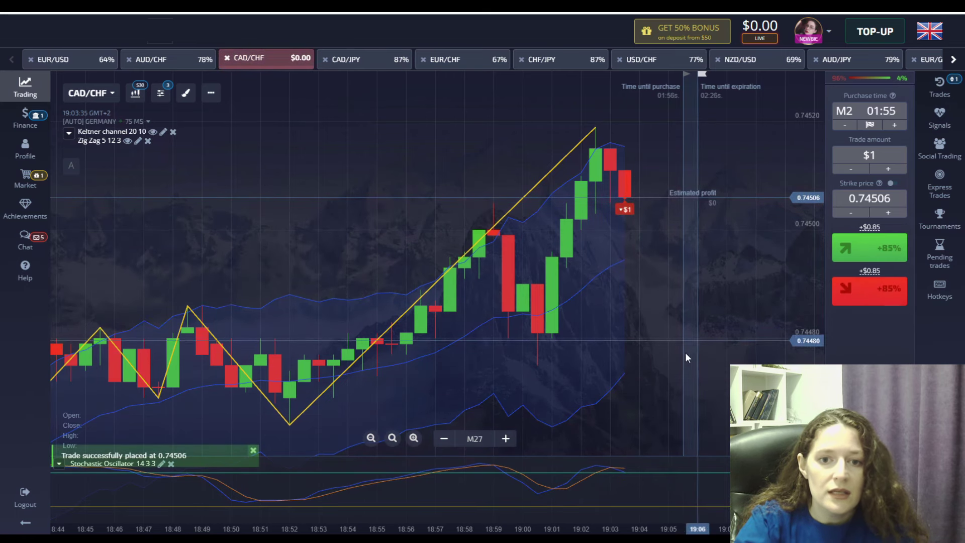
pyautogui.scroll(5, 686, 357)
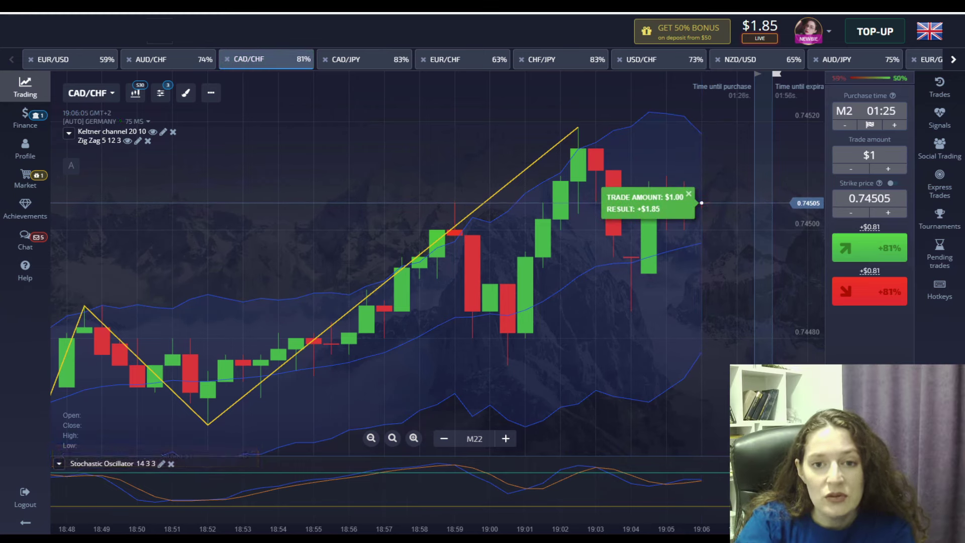
# Look through the CAD/JPY, EUR/CHF and CHF/JPY charts.
pyautogui.click(688, 196)
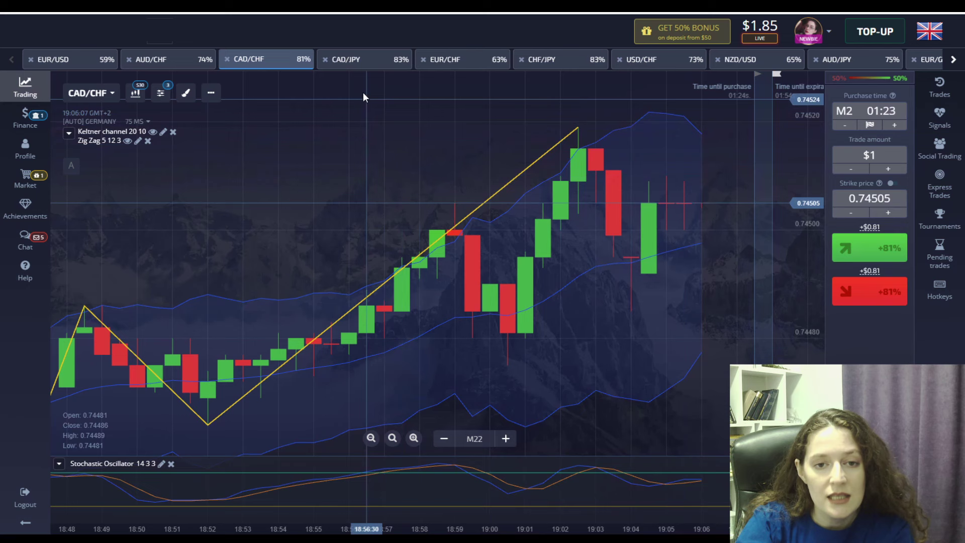
pyautogui.click(345, 61)
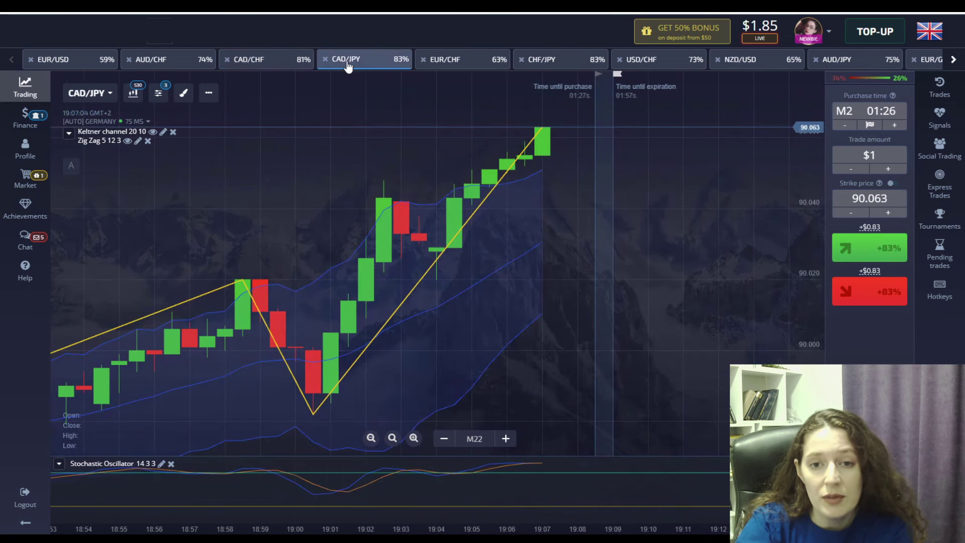
pyautogui.click(451, 61)
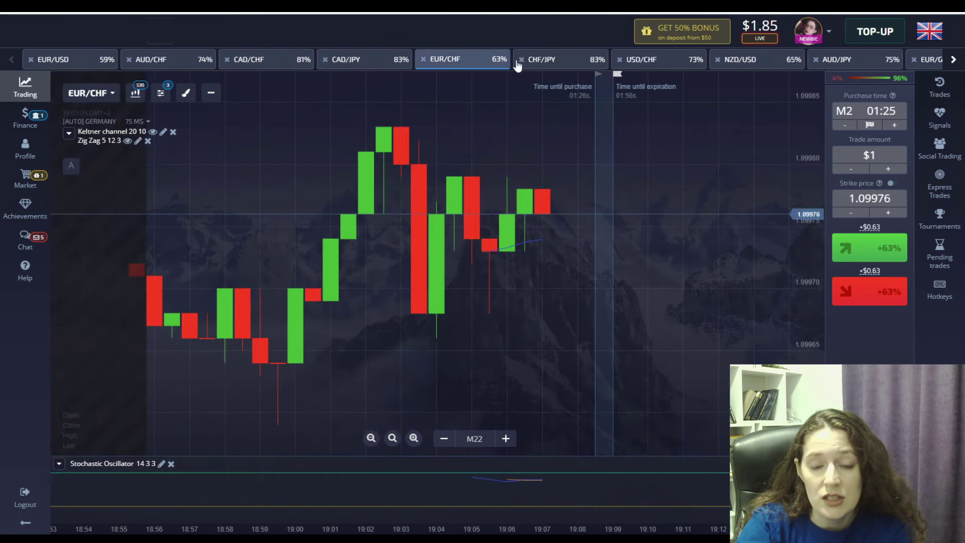
pyautogui.click(559, 60)
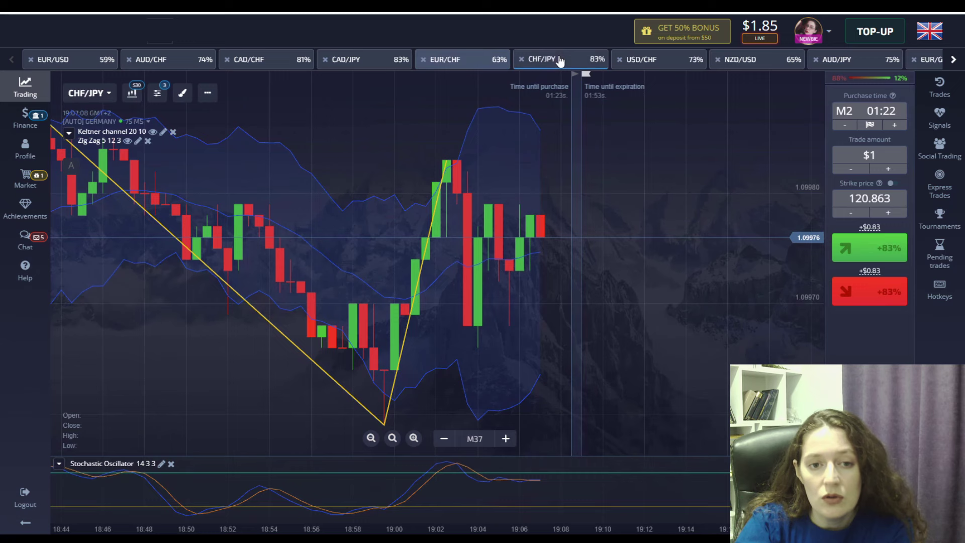
# Bet $1 that CHF/JPY will fall, raising the balance to $2.72.
pyautogui.scroll(2, 500, 135)
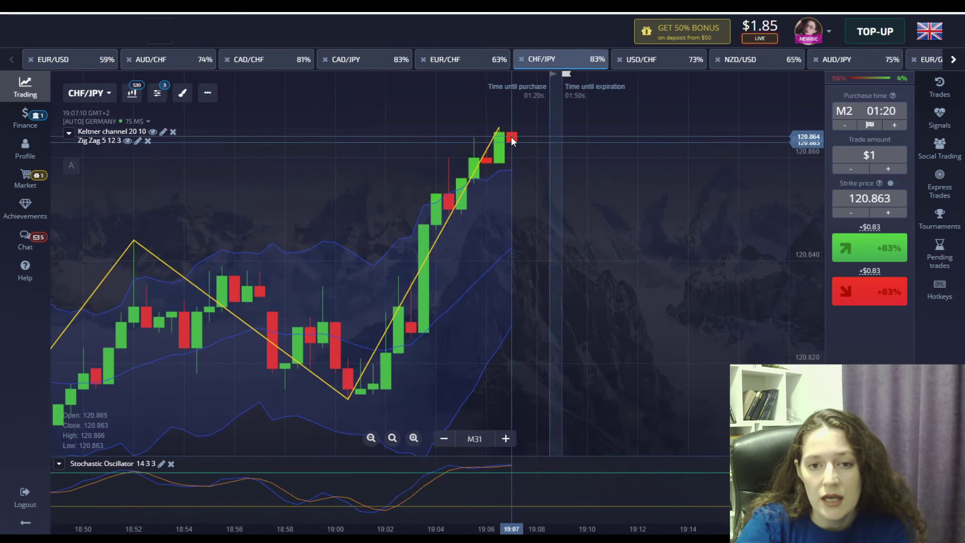
pyautogui.scroll(1, 500, 134)
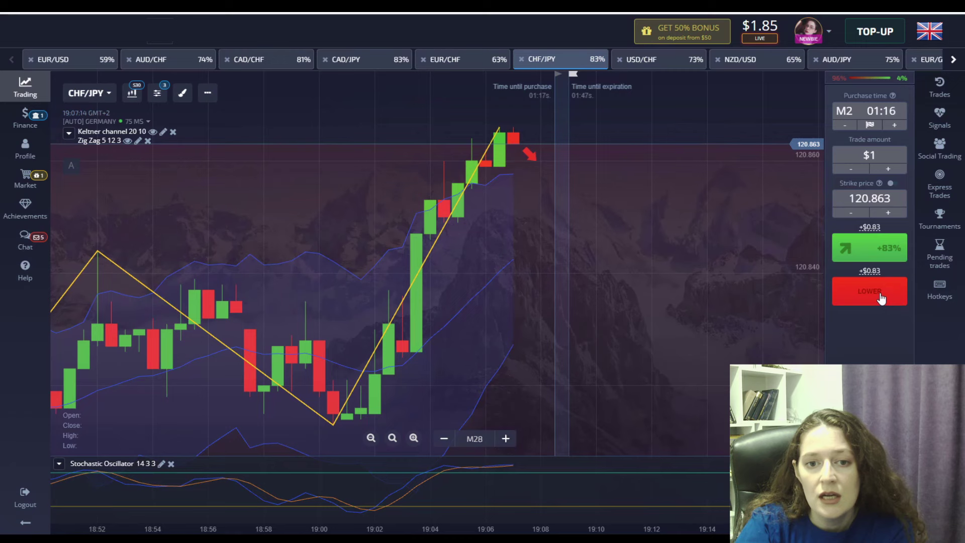
pyautogui.click(875, 296)
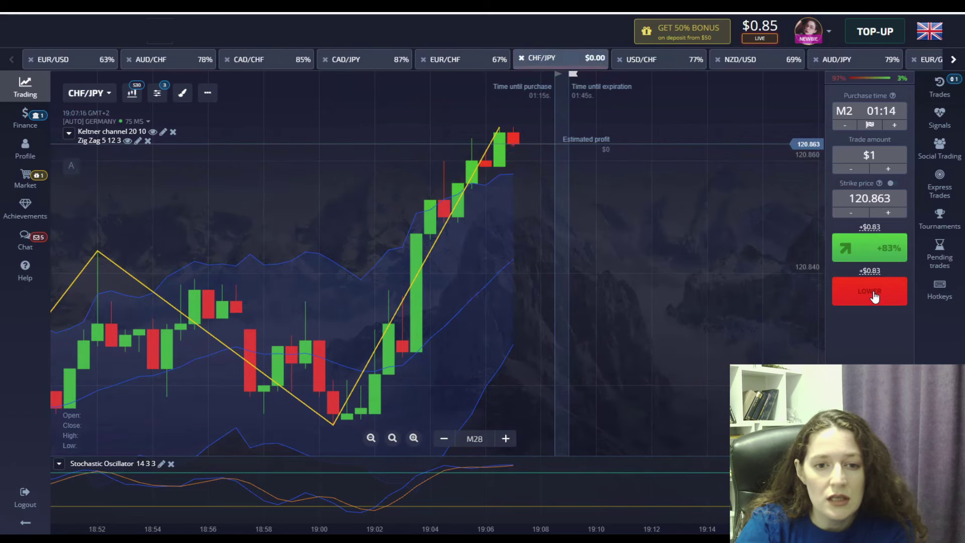
pyautogui.scroll(3, 571, 241)
pyautogui.scroll(1, 571, 241)
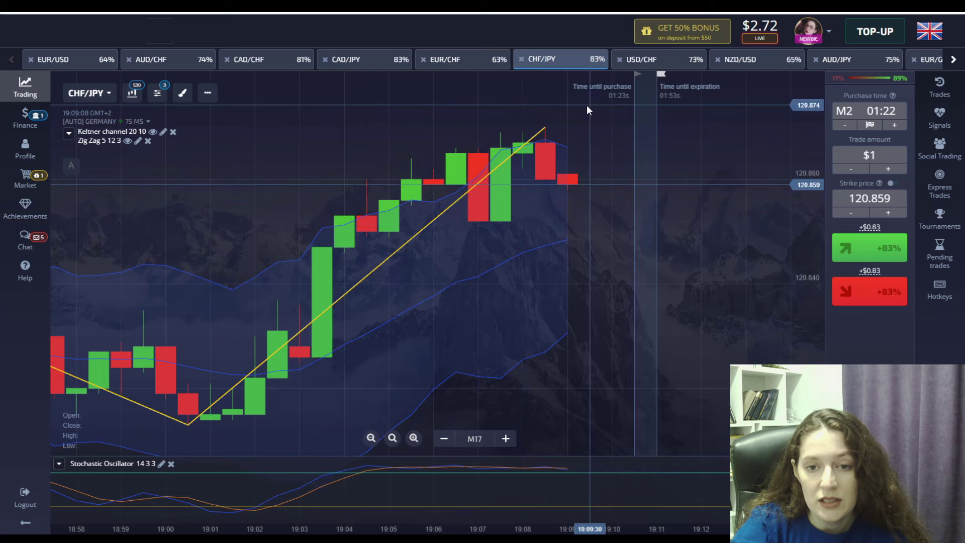
# Move from USD/CHF to EUR/USD and bet $2 it will fall, reaching $4.16.
pyautogui.click(639, 61)
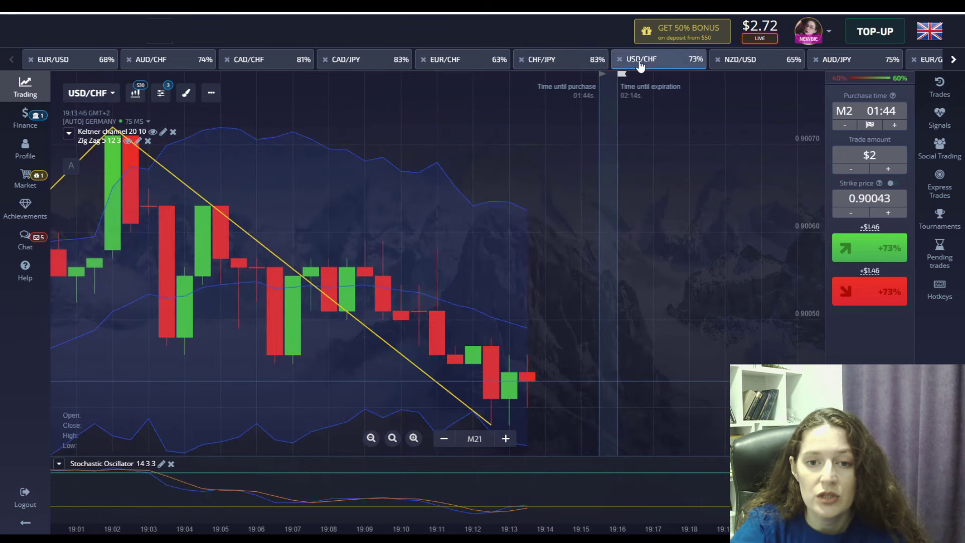
pyautogui.click(52, 60)
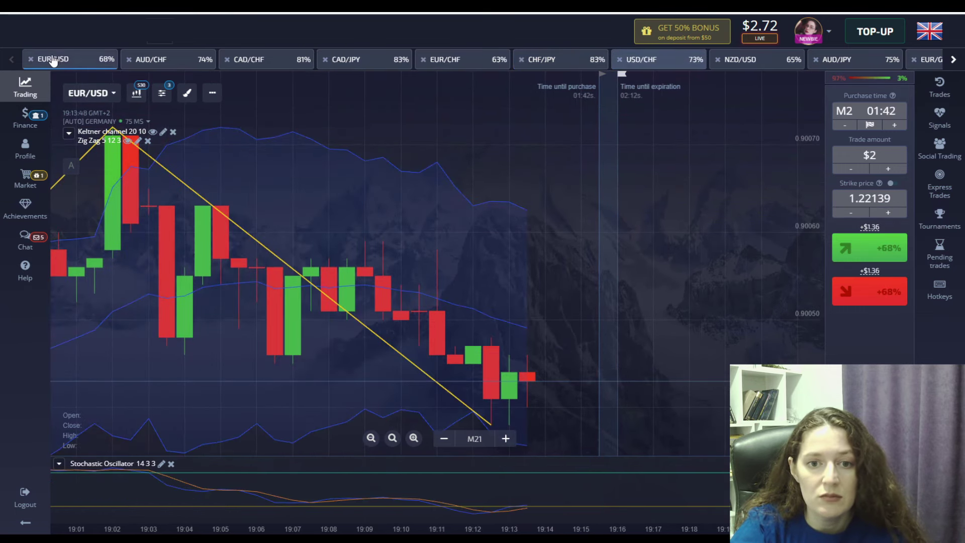
pyautogui.scroll(2, 564, 176)
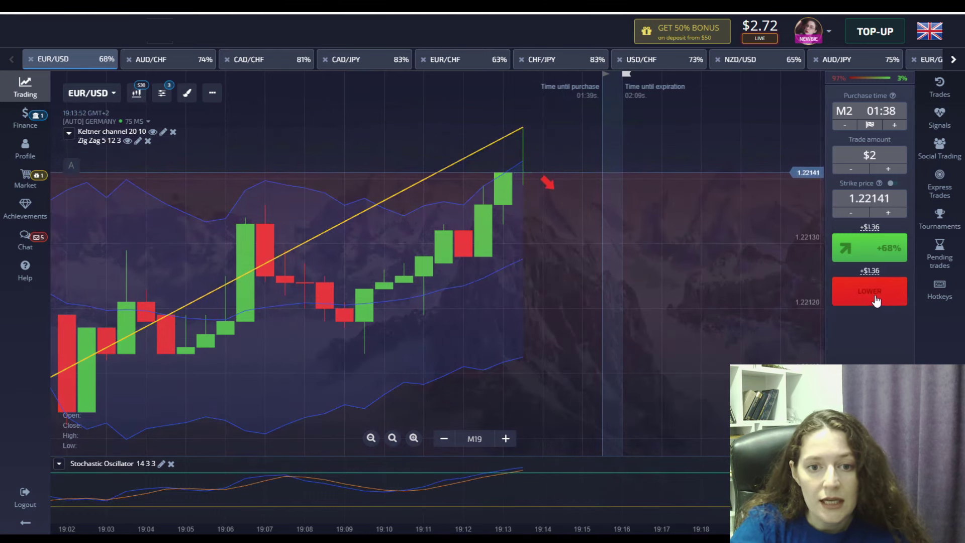
pyautogui.click(875, 300)
pyautogui.scroll(2, 662, 253)
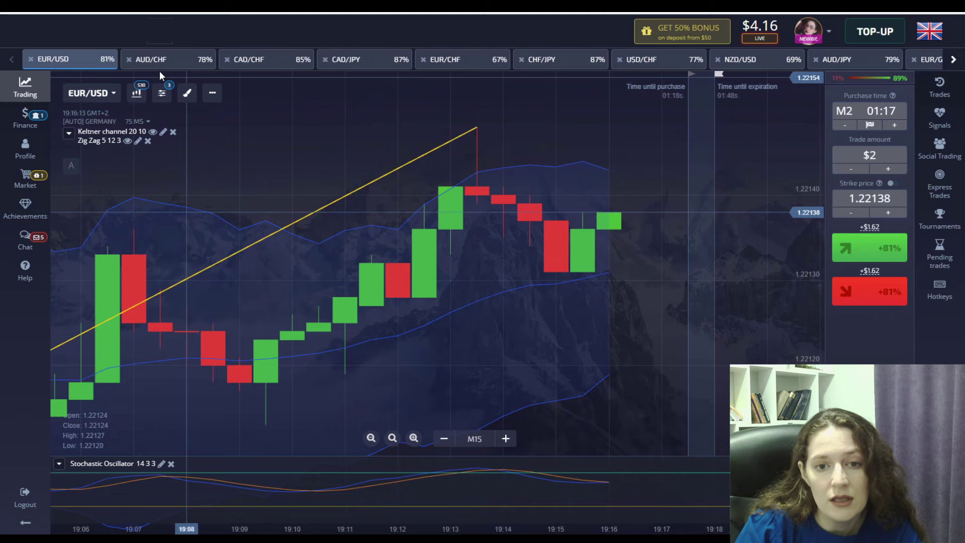
# On AUD/CHF, set a $4 trade amount and bet it will rise, reaching $7.28.
pyautogui.click(150, 60)
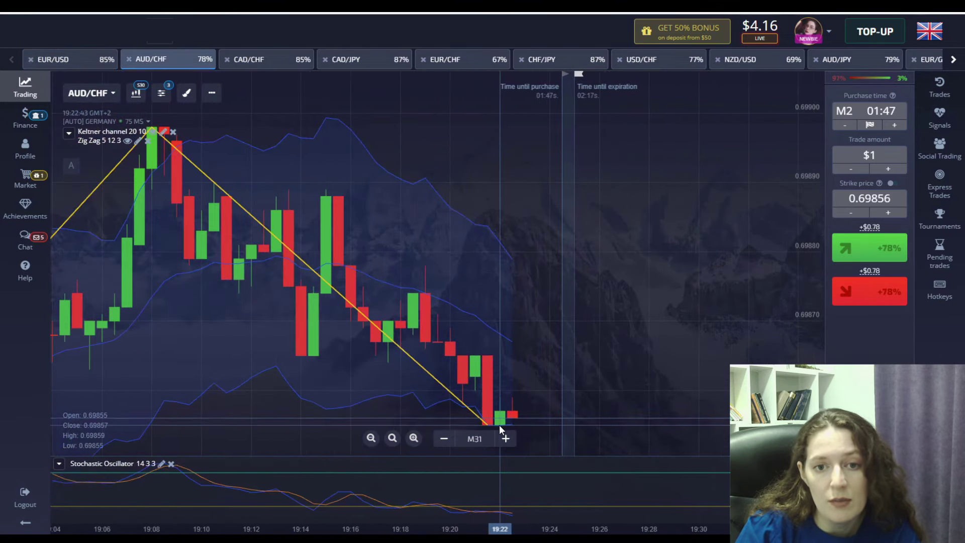
pyautogui.scroll(2, 499, 425)
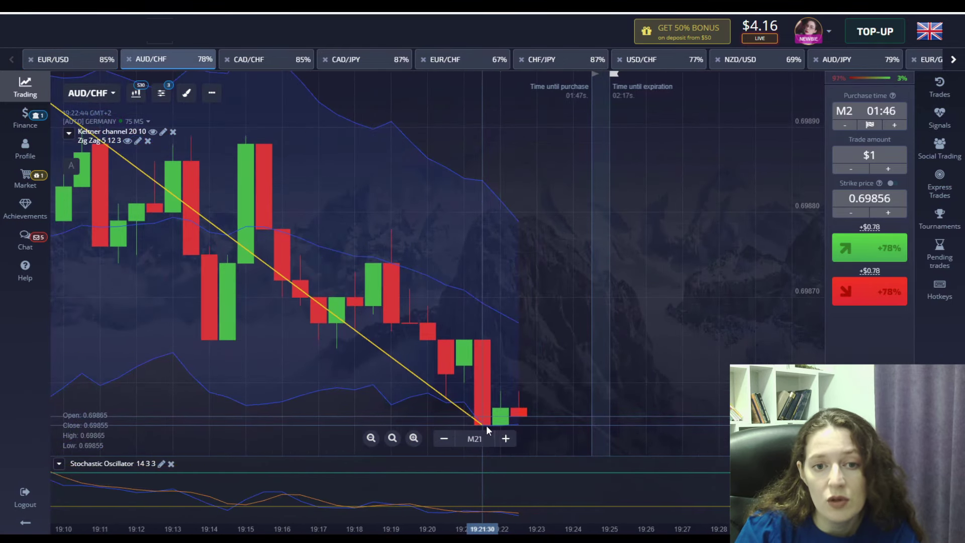
pyautogui.click(866, 156)
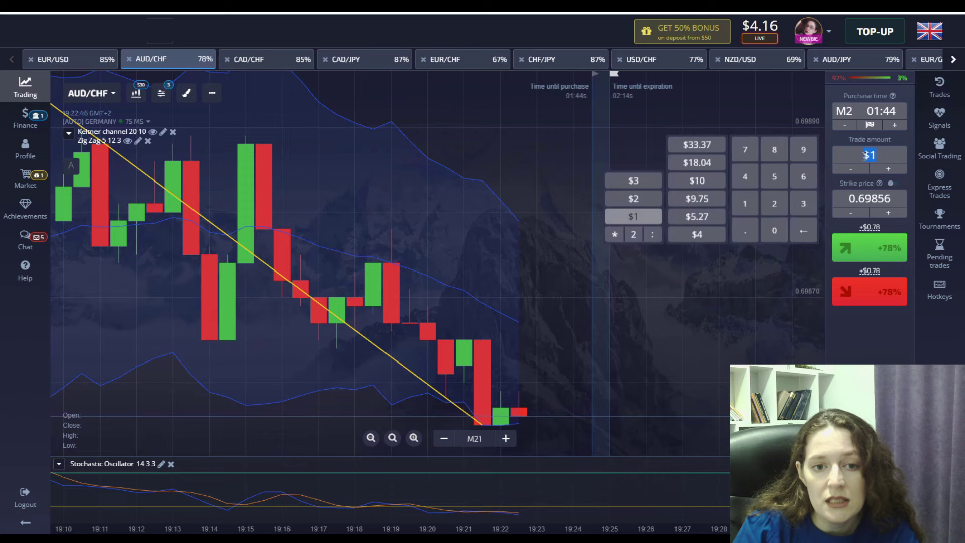
pyautogui.write('4')
pyautogui.click(736, 334)
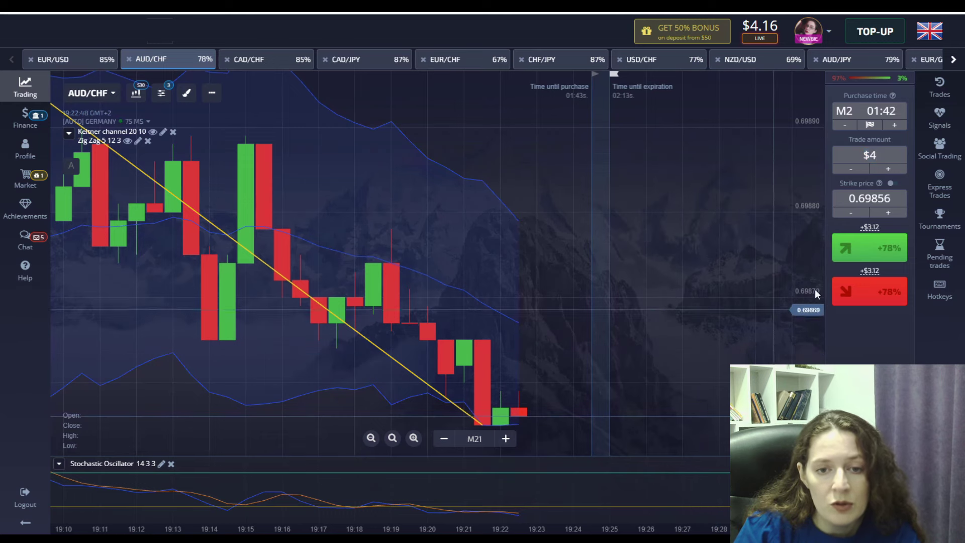
pyautogui.click(865, 248)
pyautogui.scroll(1, 653, 392)
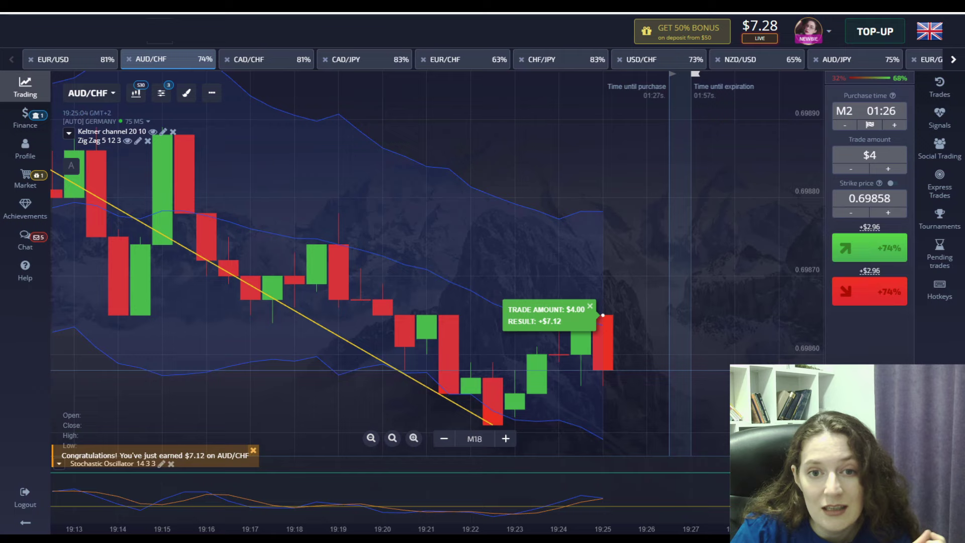
# Cycle through the CAD/CHF, CAD/JPY, EUR/CHF and CHF/JPY charts.
pyautogui.click(257, 59)
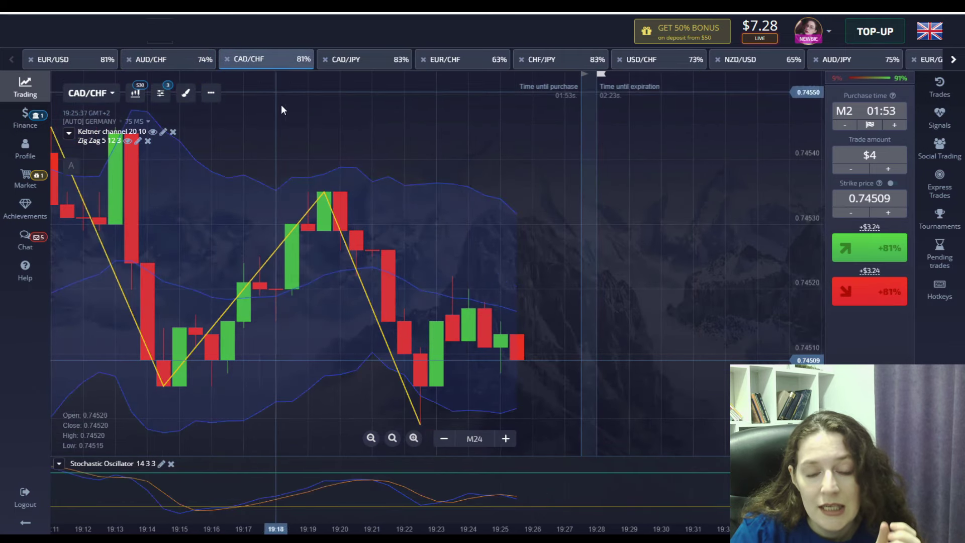
pyautogui.click(332, 60)
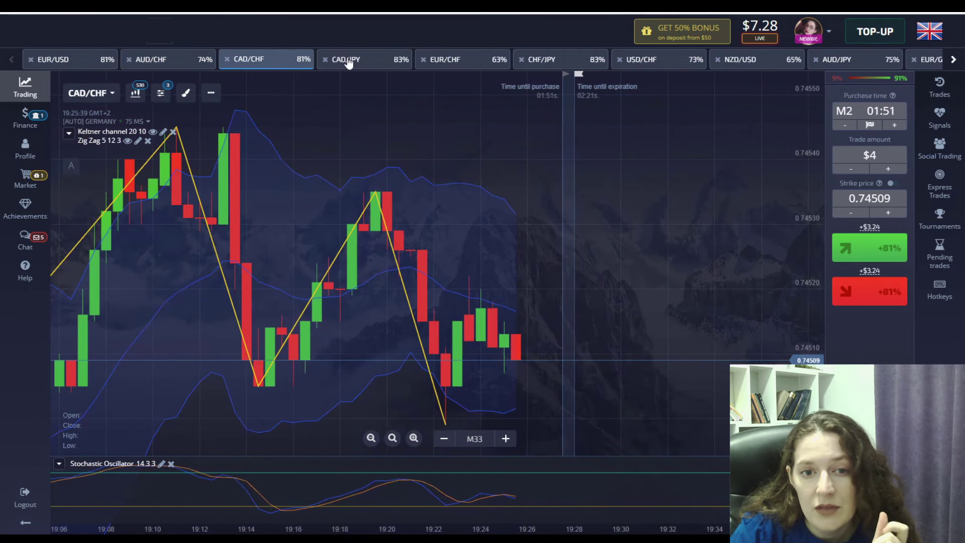
pyautogui.click(439, 61)
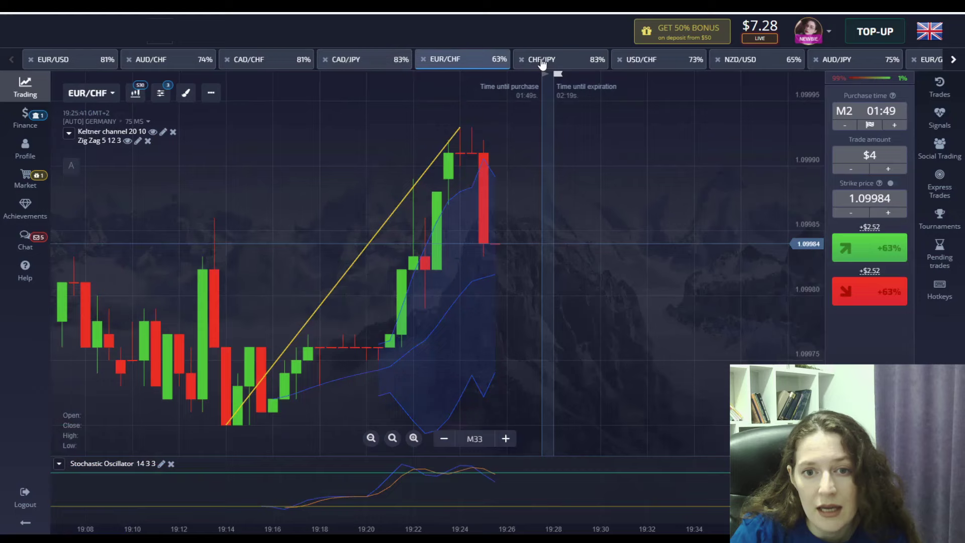
pyautogui.click(551, 61)
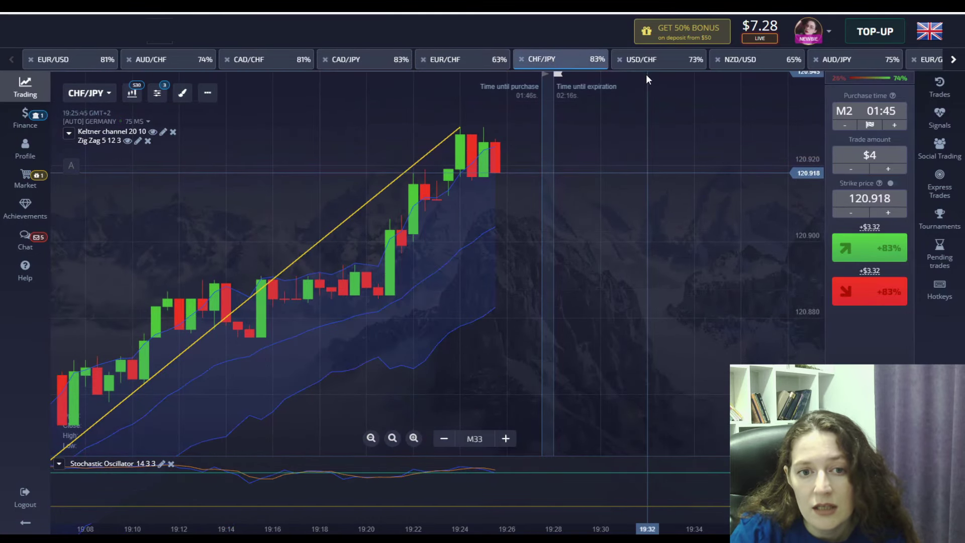
pyautogui.scroll(2, 506, 192)
# On USD/CHF, set a $7 amount and bet it will fall, reaching $12.67.
pyautogui.click(646, 59)
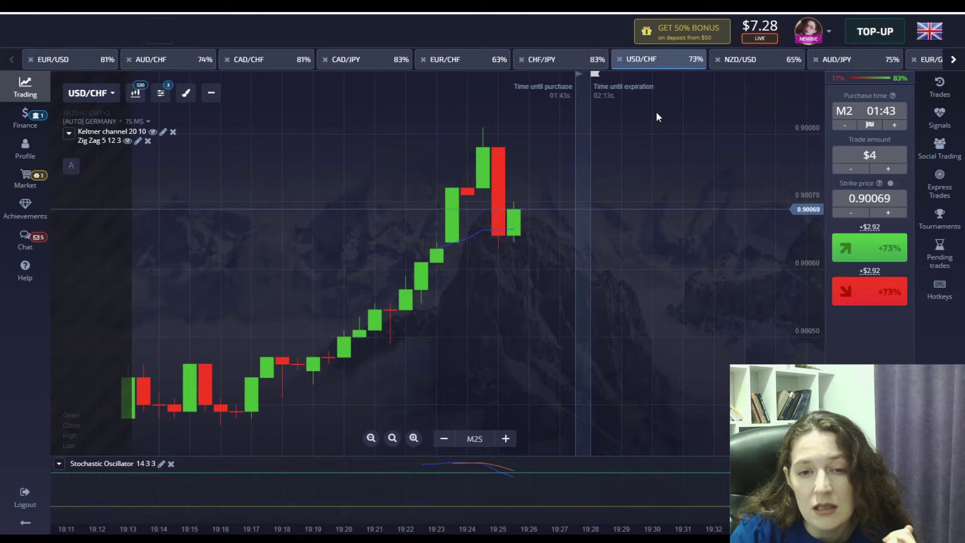
pyautogui.scroll(-2, 571, 171)
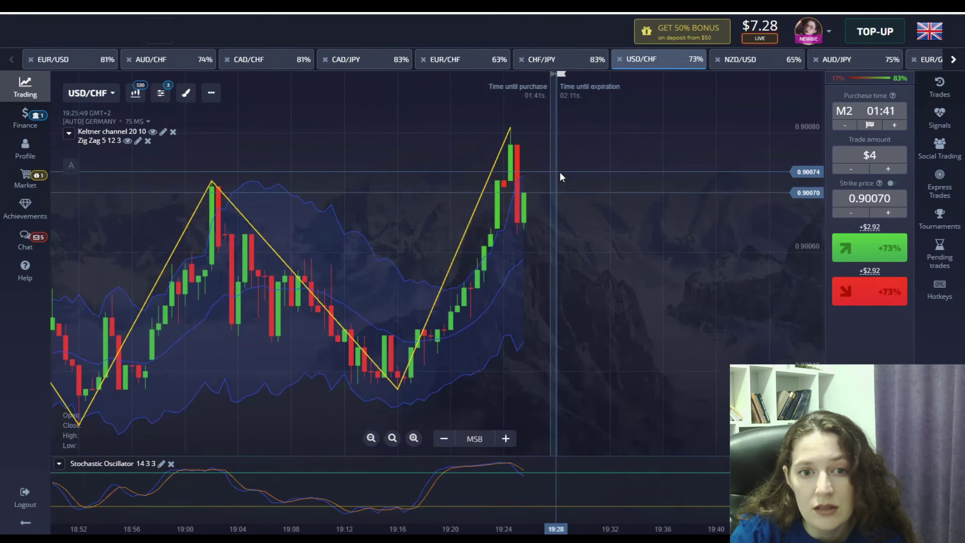
pyautogui.scroll(2, 572, 183)
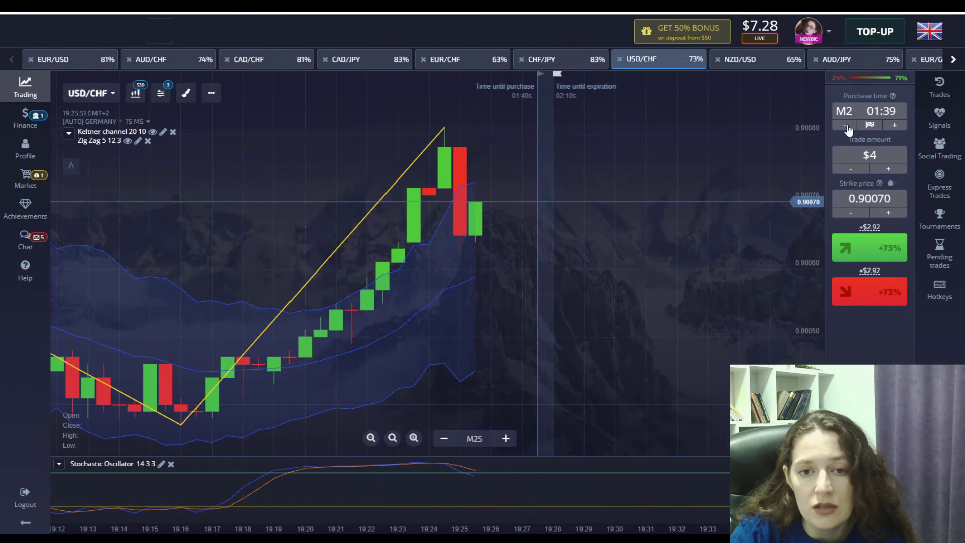
pyautogui.click(886, 156)
pyautogui.click(633, 180)
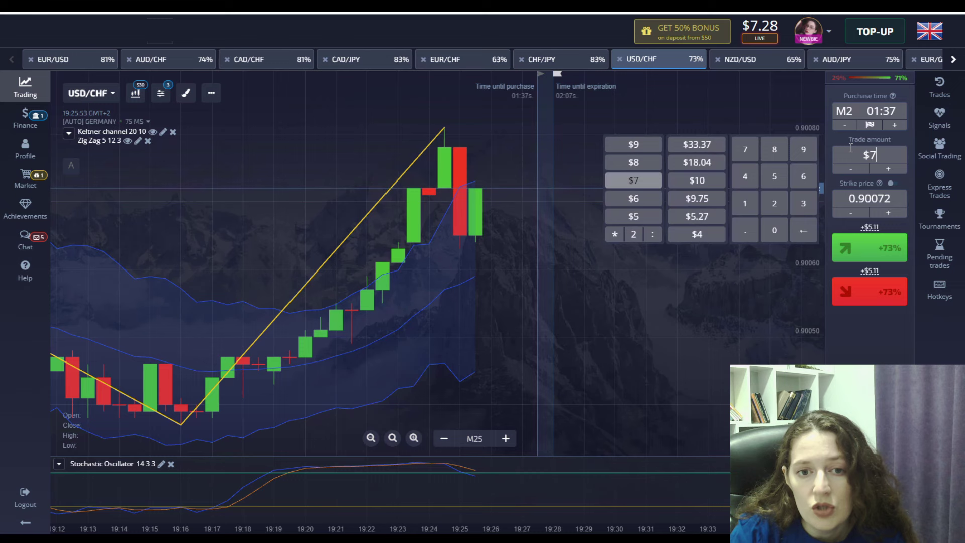
pyautogui.click(871, 295)
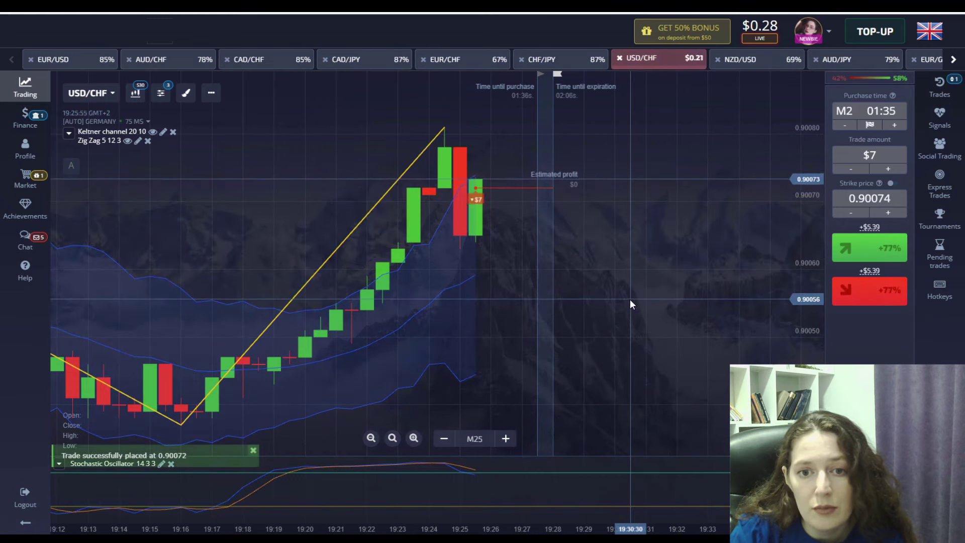
pyautogui.scroll(2, 629, 300)
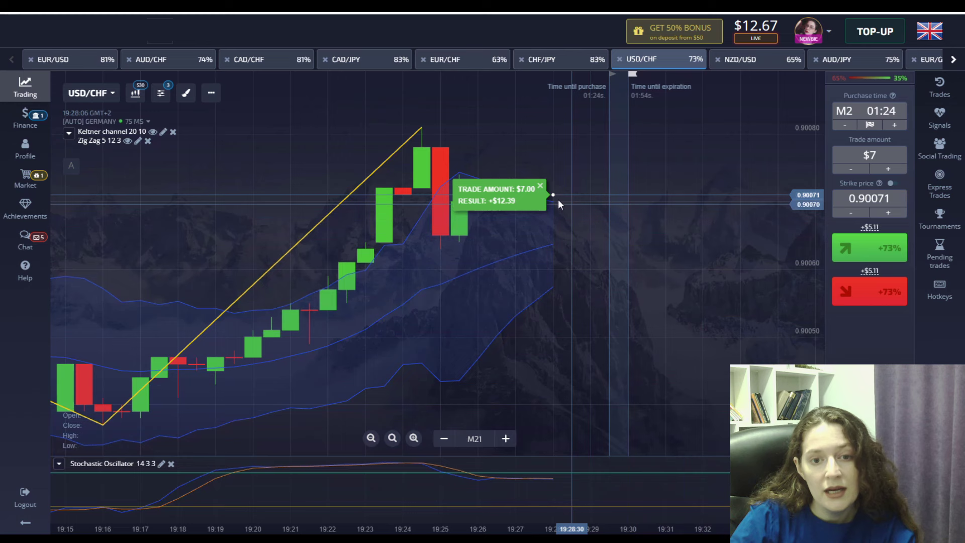
# Dismiss the result summary and bet $12 that AUD/JPY will fall, reaching $22.15.
pyautogui.click(540, 186)
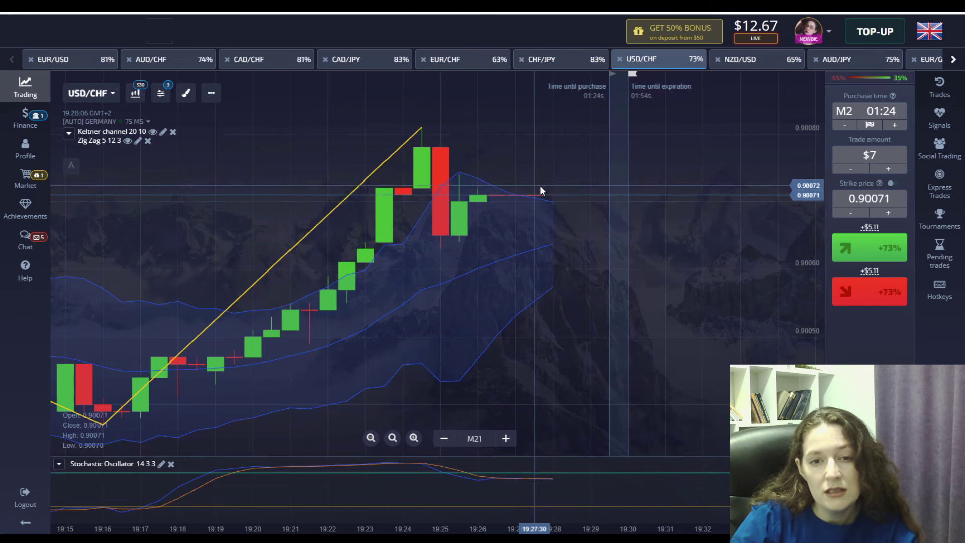
pyautogui.click(733, 64)
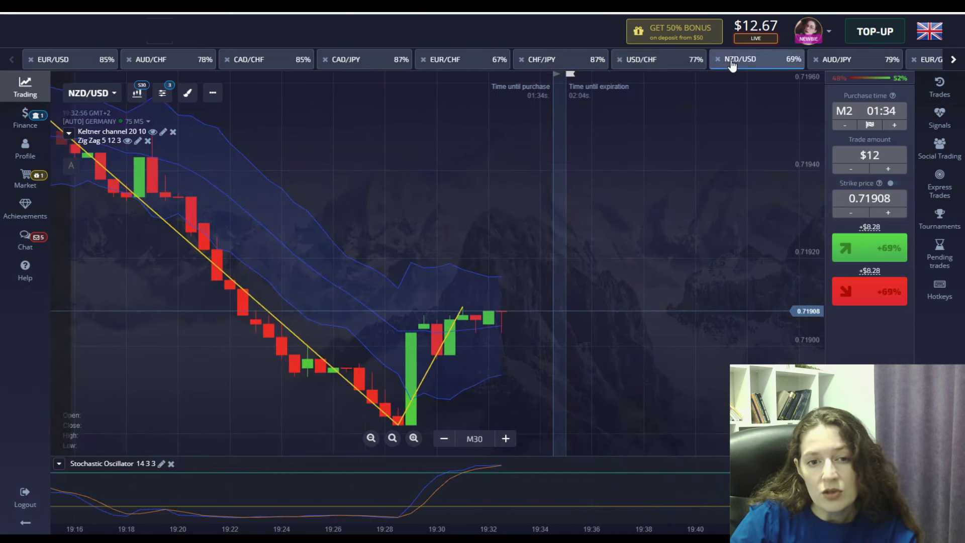
pyautogui.click(836, 61)
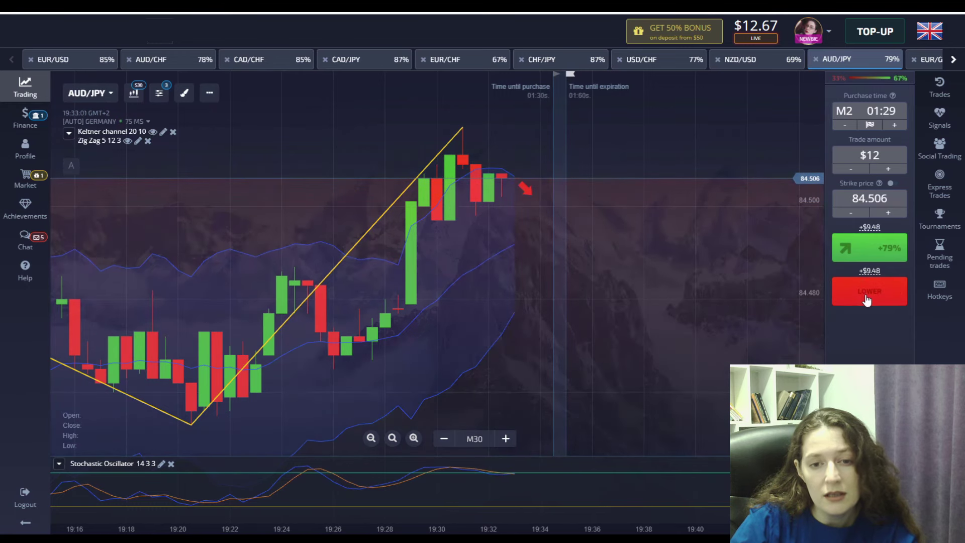
pyautogui.click(867, 298)
pyautogui.scroll(1, 535, 270)
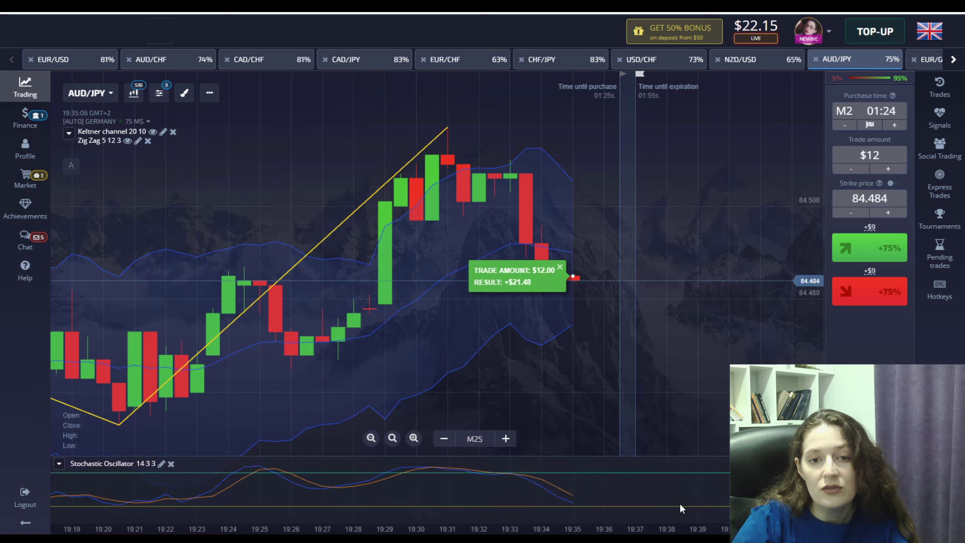
# On NZD/USD, enter a $22 trade amount and bet higher, lifting the balance to $37.33.
pyautogui.click(754, 63)
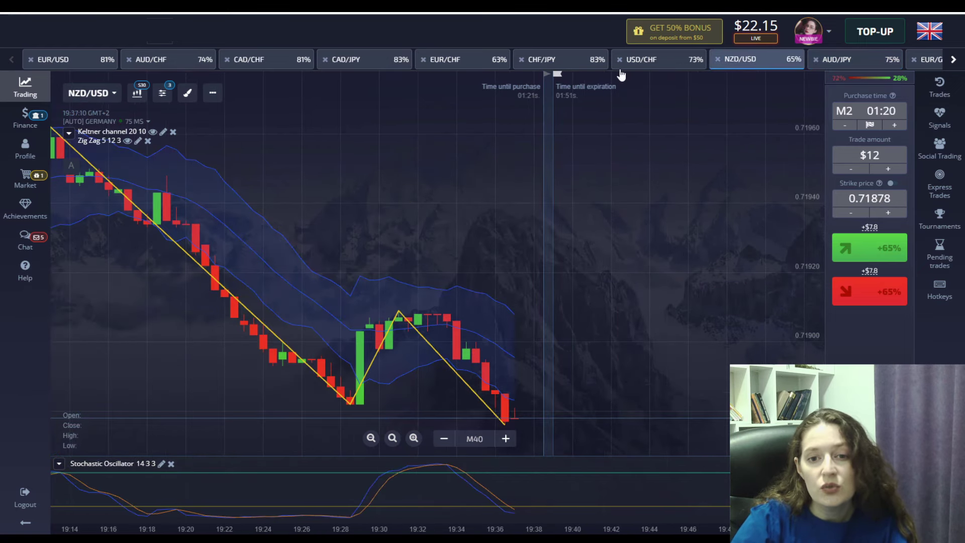
pyautogui.scroll(5, 565, 365)
pyautogui.scroll(-3, 508, 384)
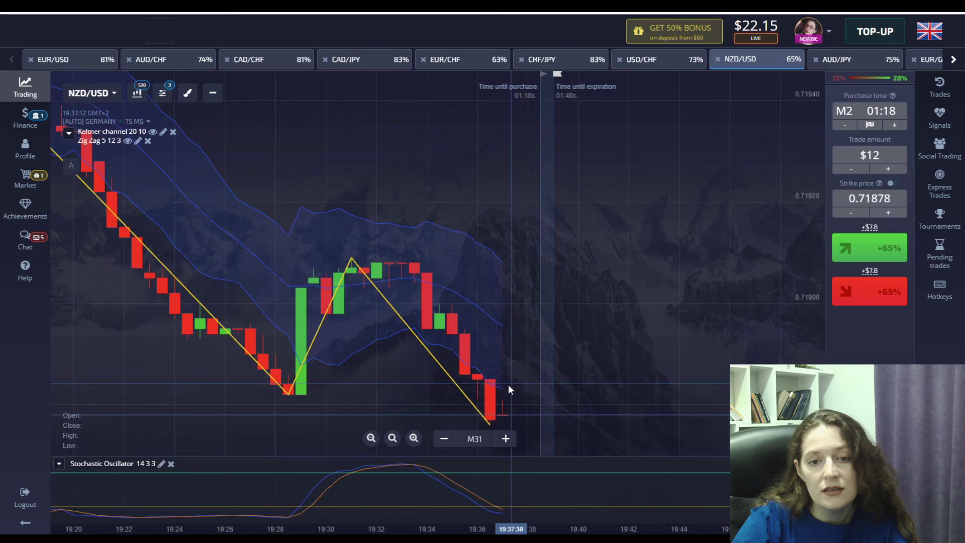
pyautogui.click(847, 247)
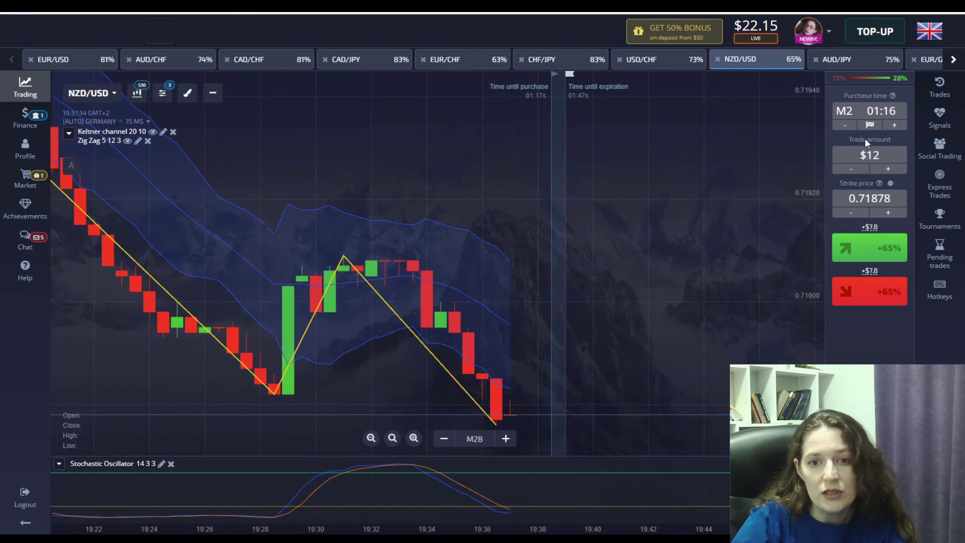
pyautogui.click(890, 156)
pyautogui.write('22')
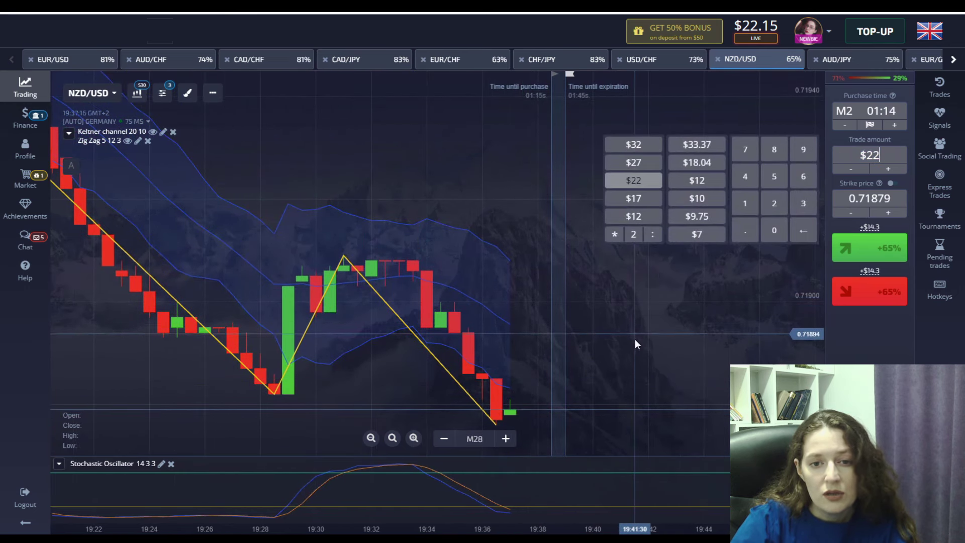
pyautogui.click(870, 253)
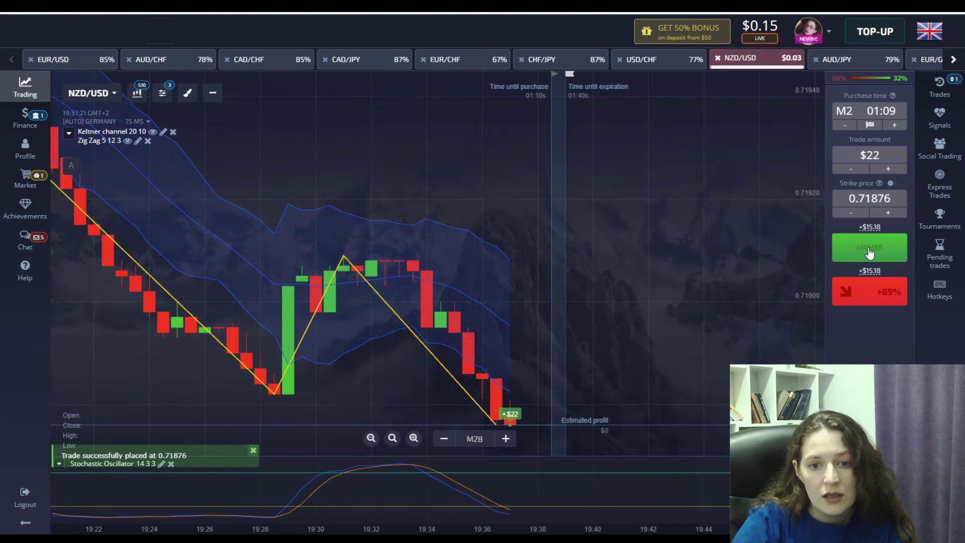
pyautogui.scroll(2, 574, 367)
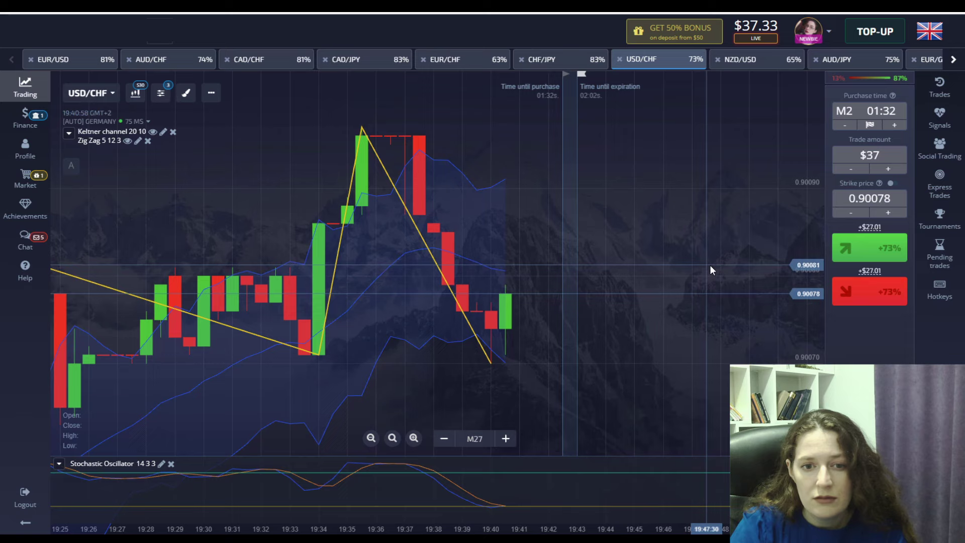
# Bet $37 that USD/CHF will rise; it closes even at a $37.33 balance.
pyautogui.scroll(3, 683, 332)
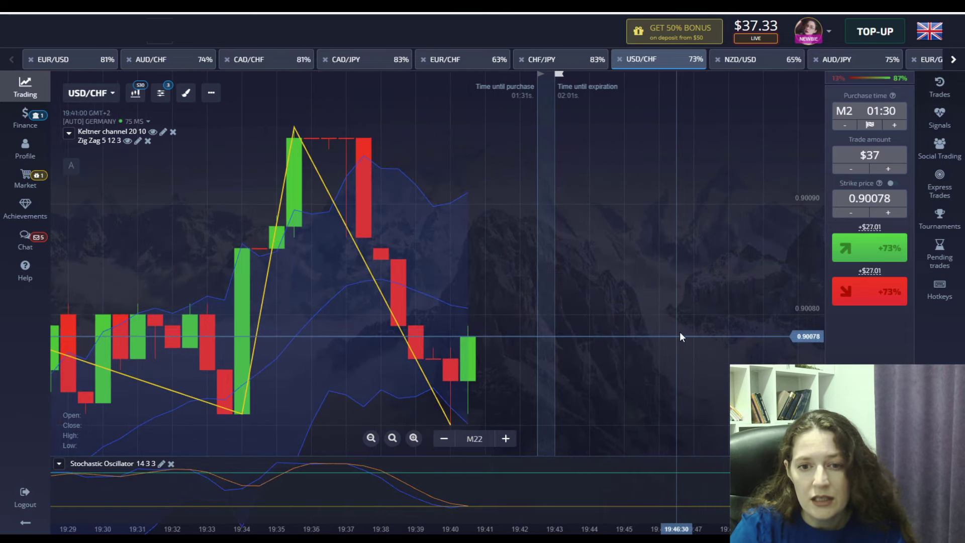
pyautogui.click(873, 252)
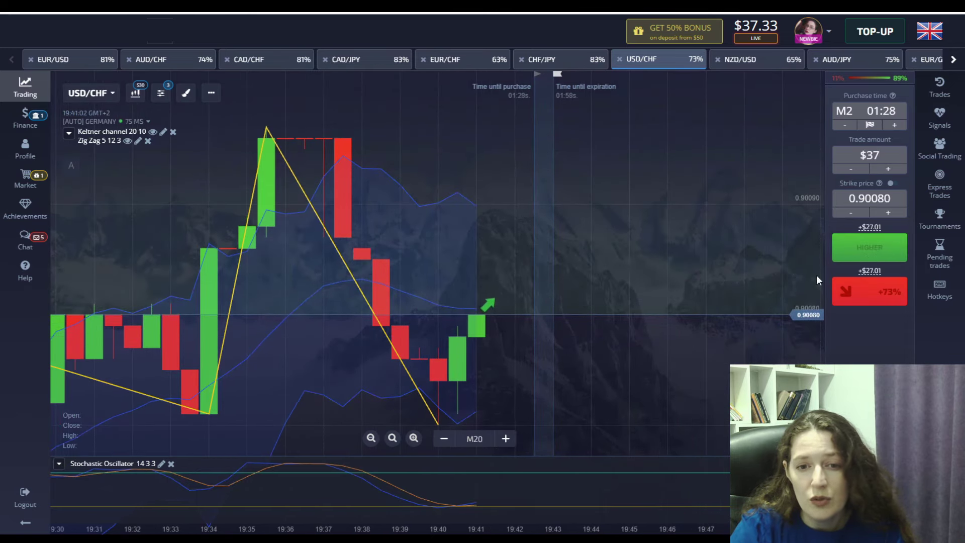
pyautogui.scroll(-4, 641, 361)
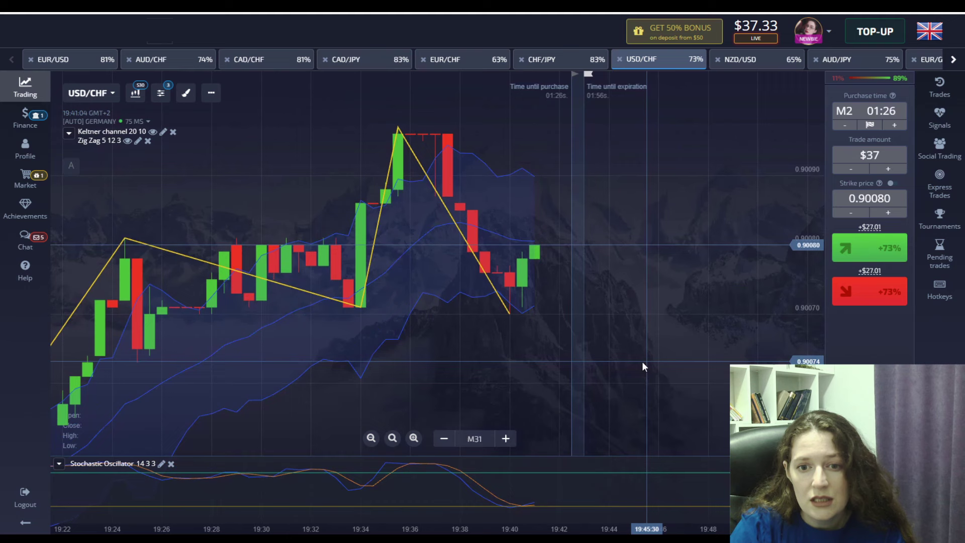
pyautogui.click(874, 247)
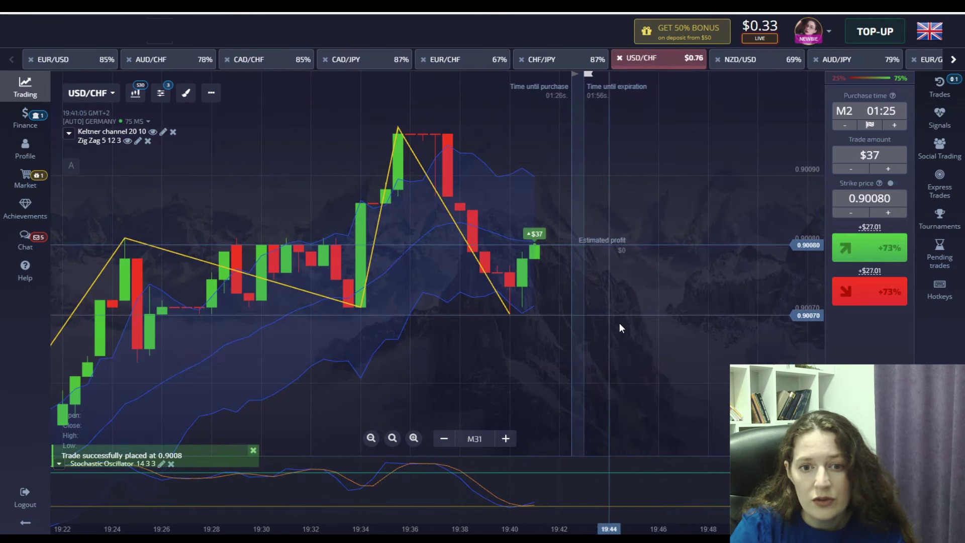
pyautogui.scroll(2, 620, 324)
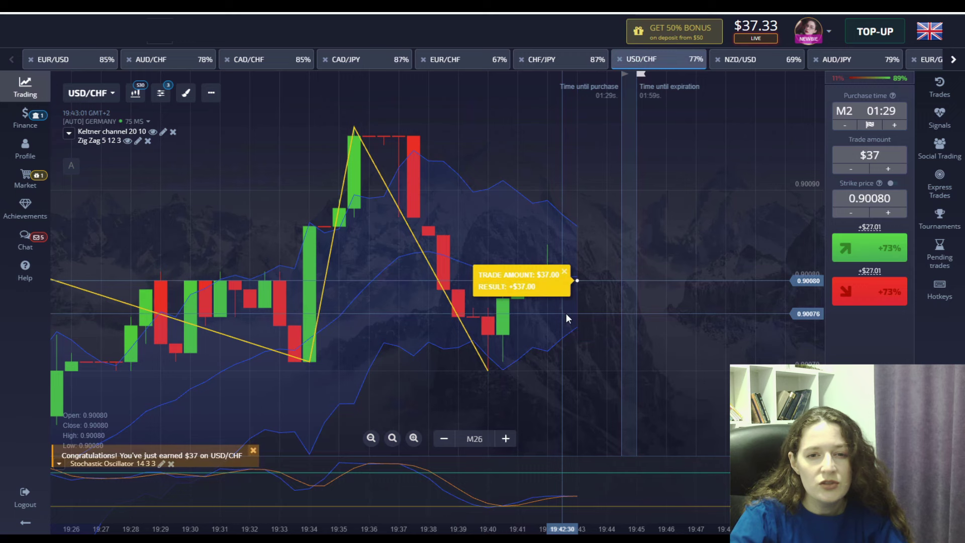
# Dismiss the result summary and bet $37 that CHF/JPY will fall, reaching $69.52.
pyautogui.click(564, 272)
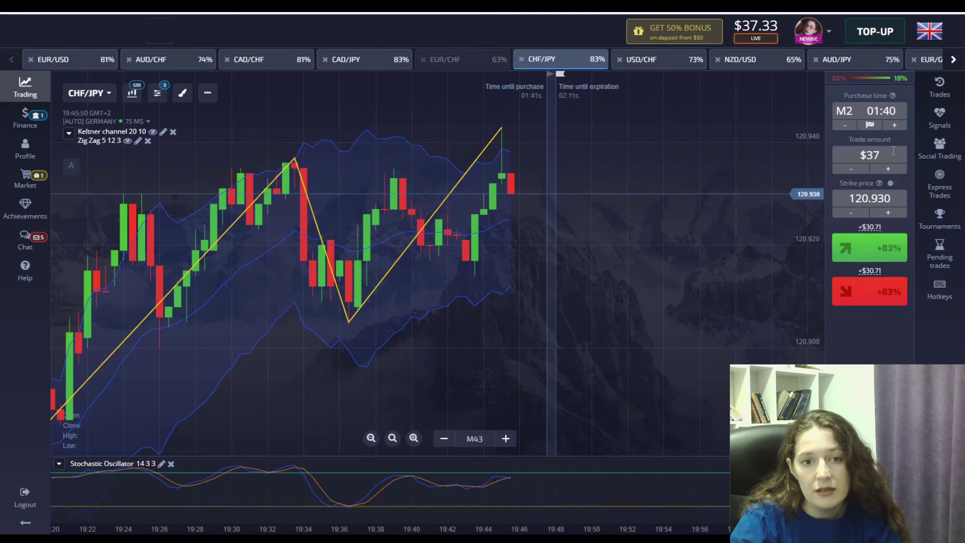
pyautogui.click(871, 300)
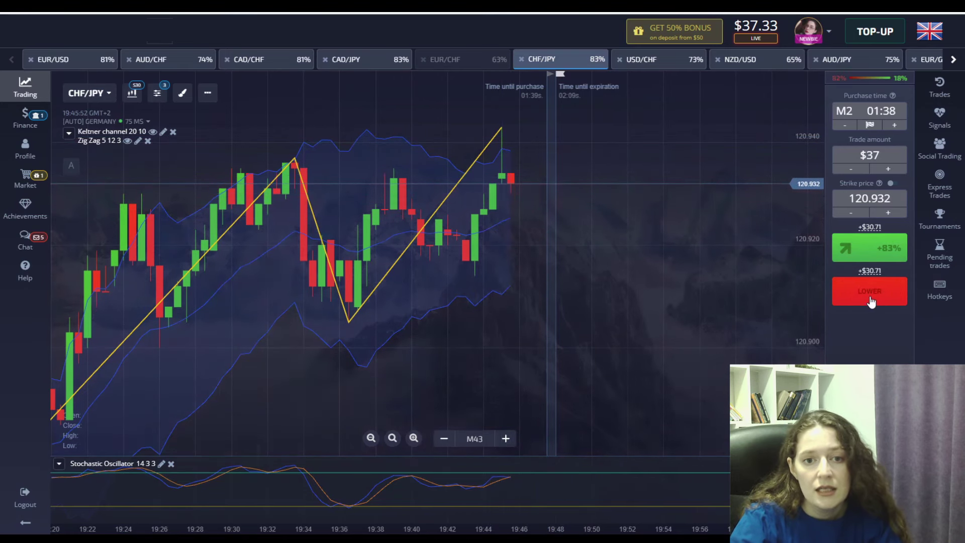
pyautogui.scroll(3, 532, 219)
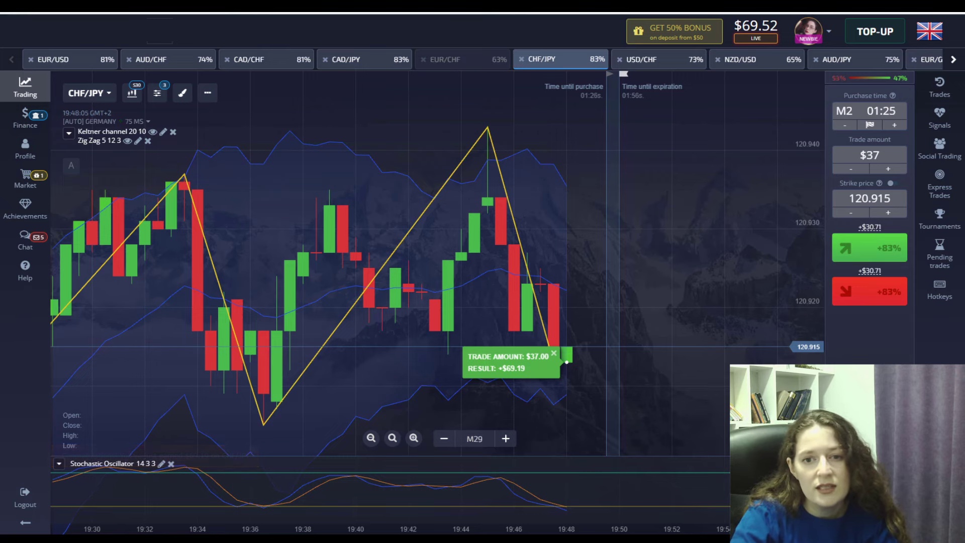
# Close the EUR/CHF tab, then bet $69 that CAD/CHF will rise, reaching $128.17.
pyautogui.click(424, 59)
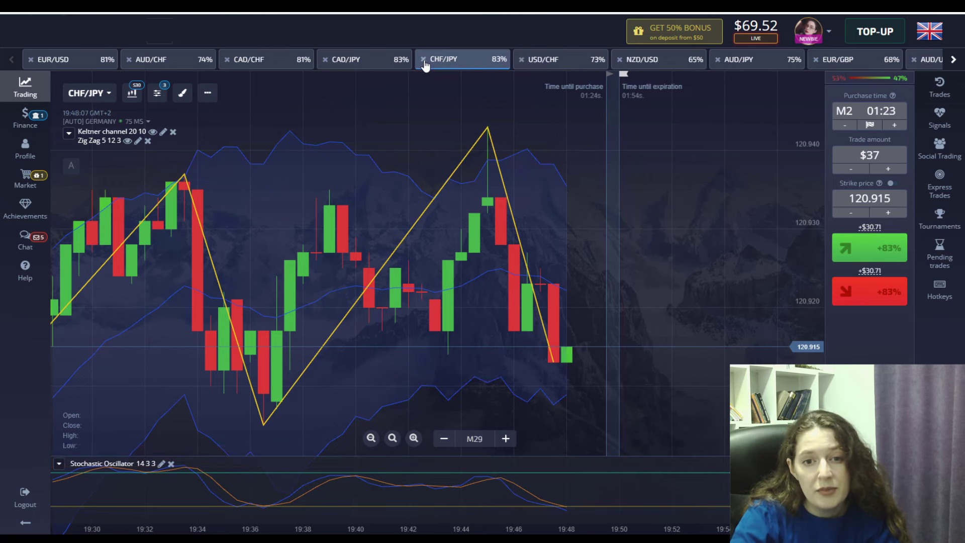
pyautogui.click(351, 62)
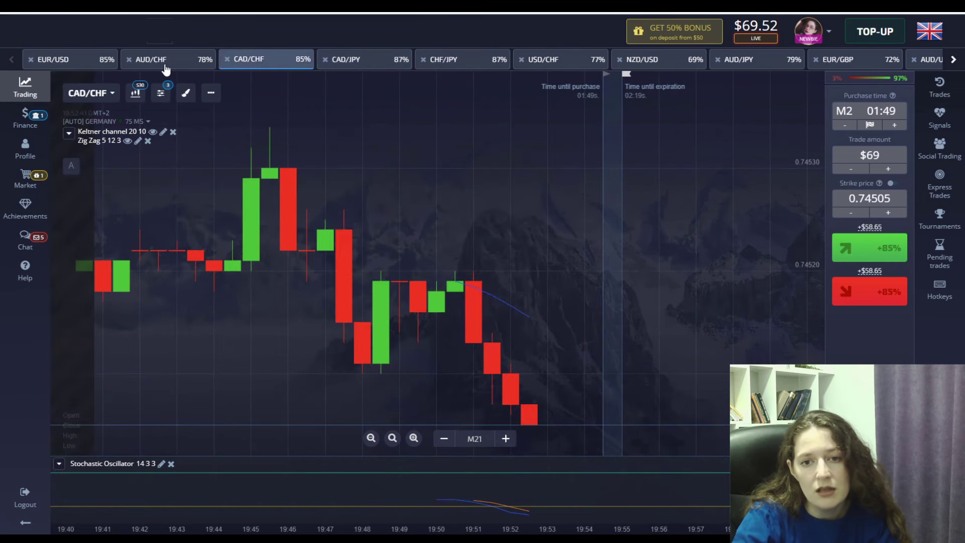
pyautogui.scroll(-3, 545, 341)
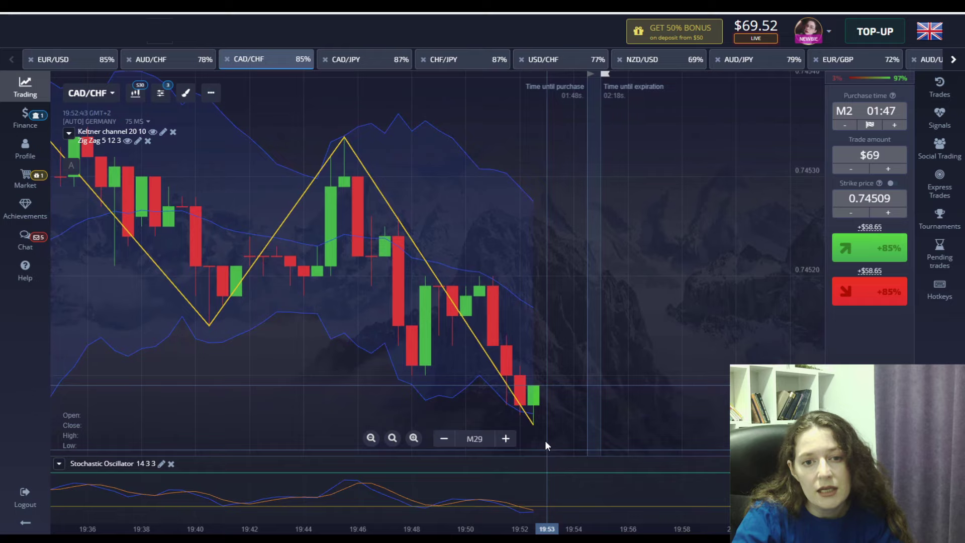
pyautogui.scroll(-5, 538, 403)
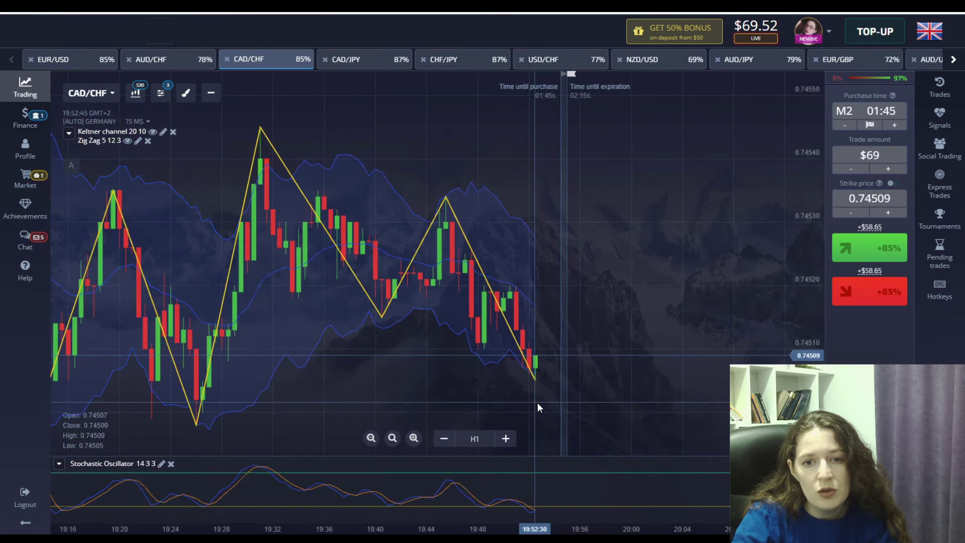
pyautogui.scroll(-5, 545, 392)
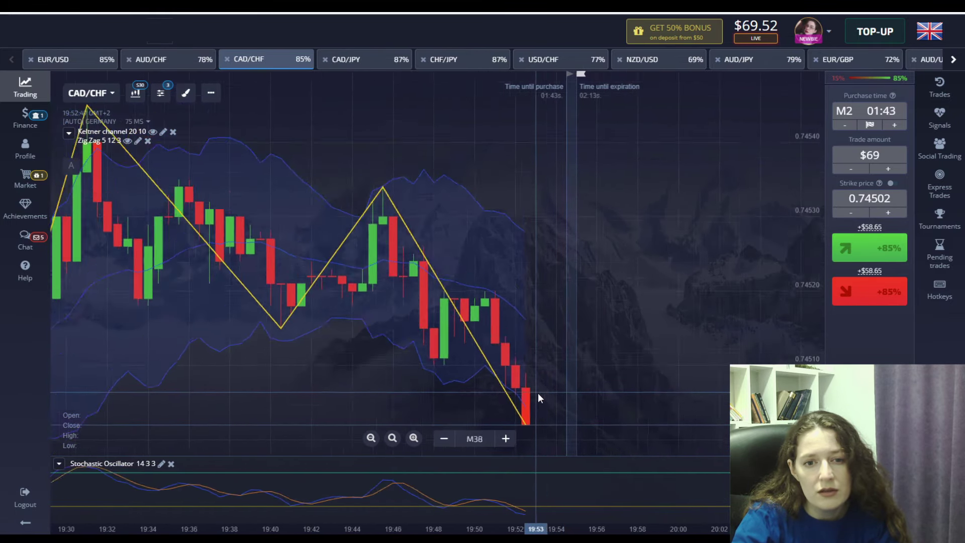
pyautogui.scroll(5, 535, 390)
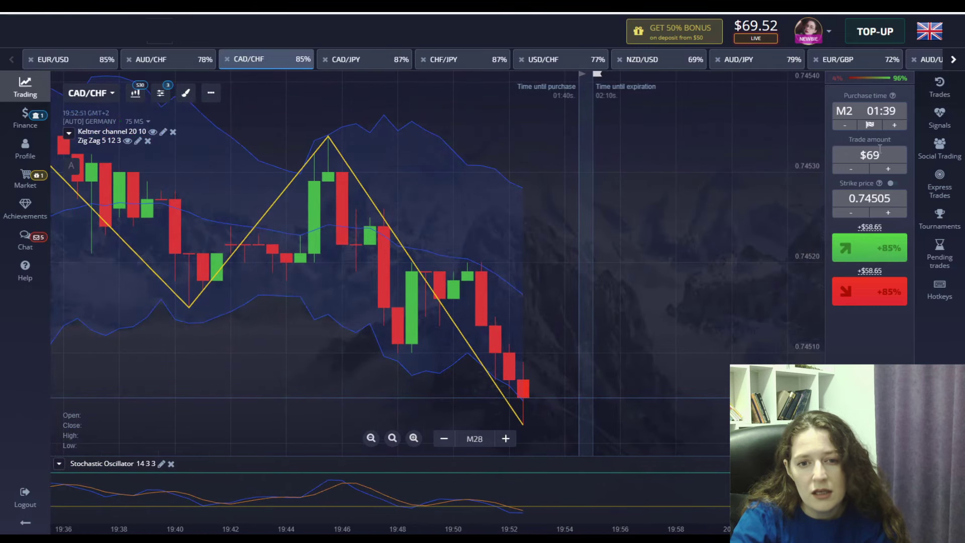
pyautogui.click(861, 260)
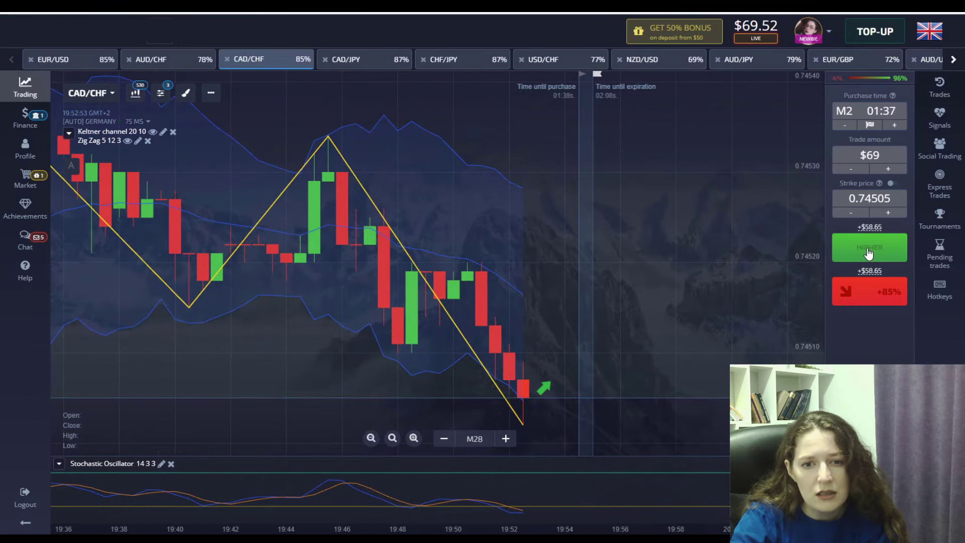
pyautogui.scroll(3, 607, 328)
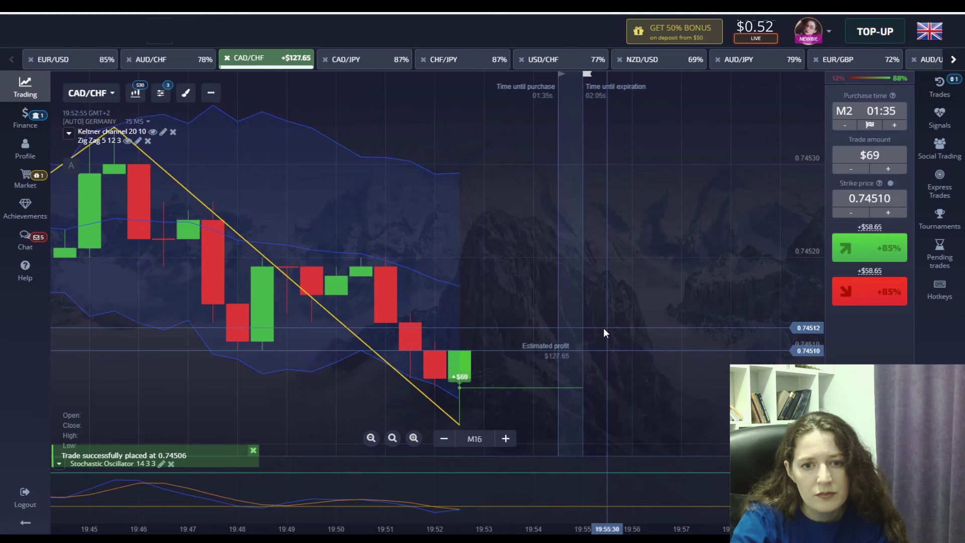
pyautogui.scroll(-3, 603, 328)
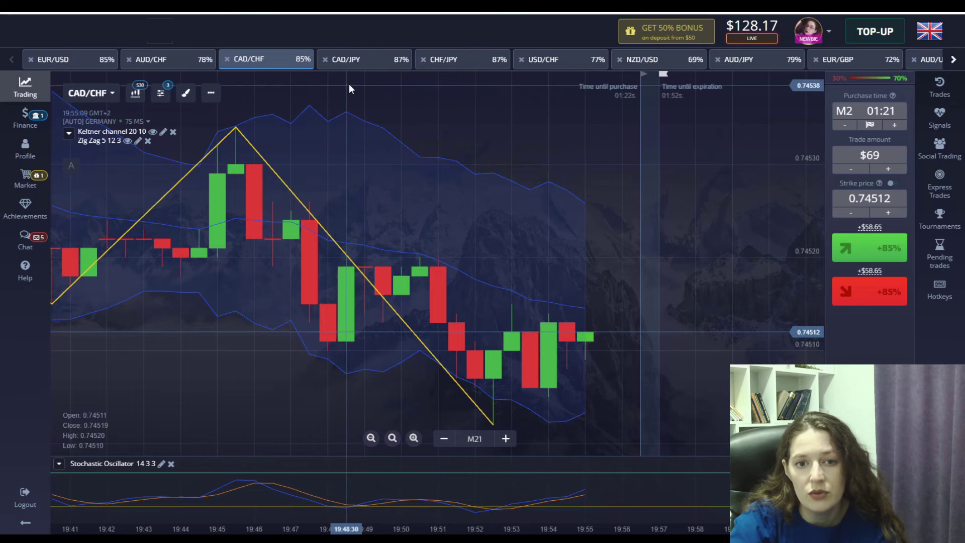
# Browse the CAD/JPY, CHF/JPY, EUR/USD, AUD/CHF, CAD/CHF, USD/CHF, NZD/USD and AUD/JPY charts, ending on EUR/GBP.
pyautogui.click(354, 61)
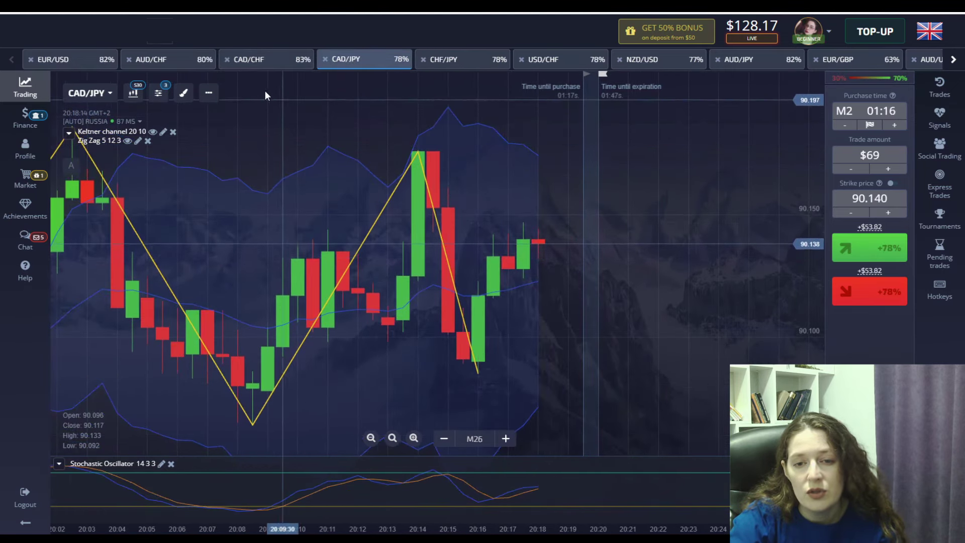
pyautogui.click(447, 60)
pyautogui.click(69, 64)
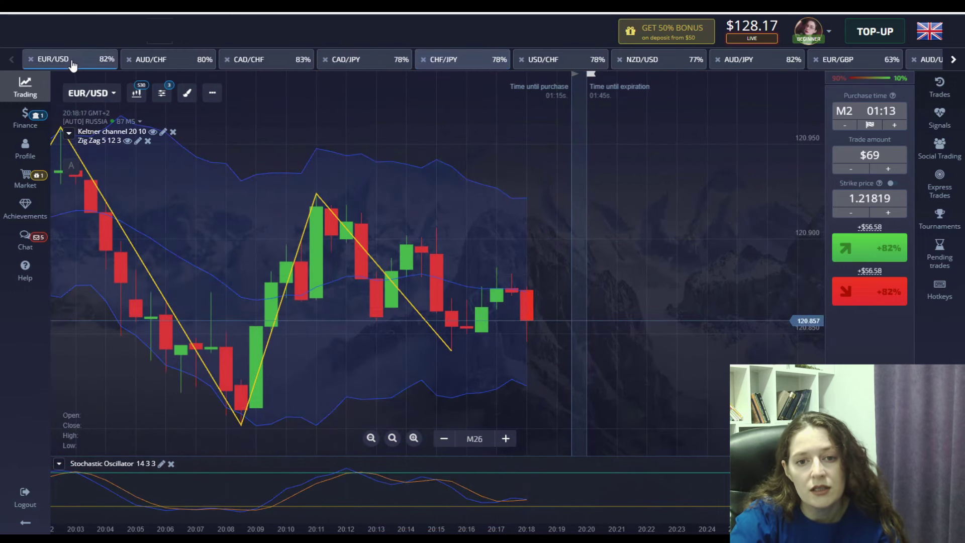
pyautogui.click(162, 64)
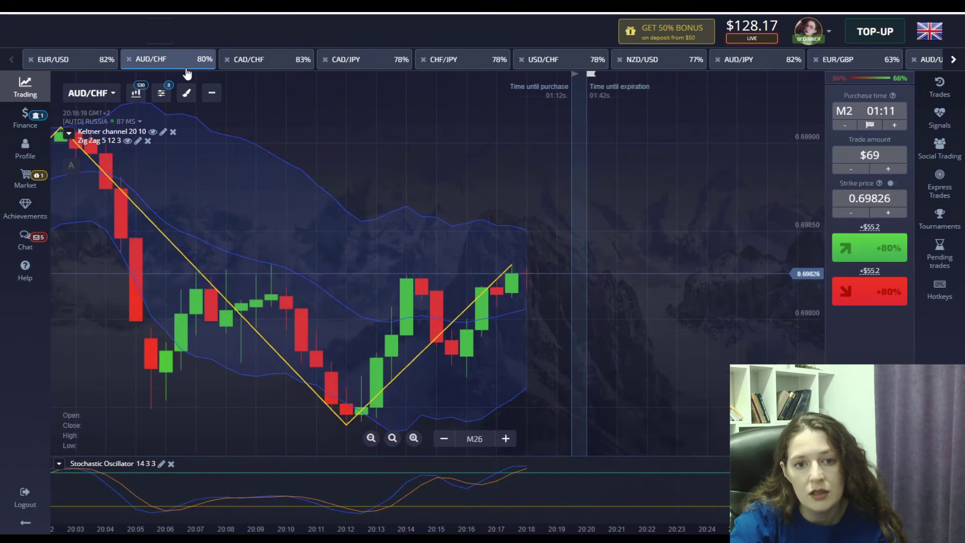
pyautogui.click(247, 64)
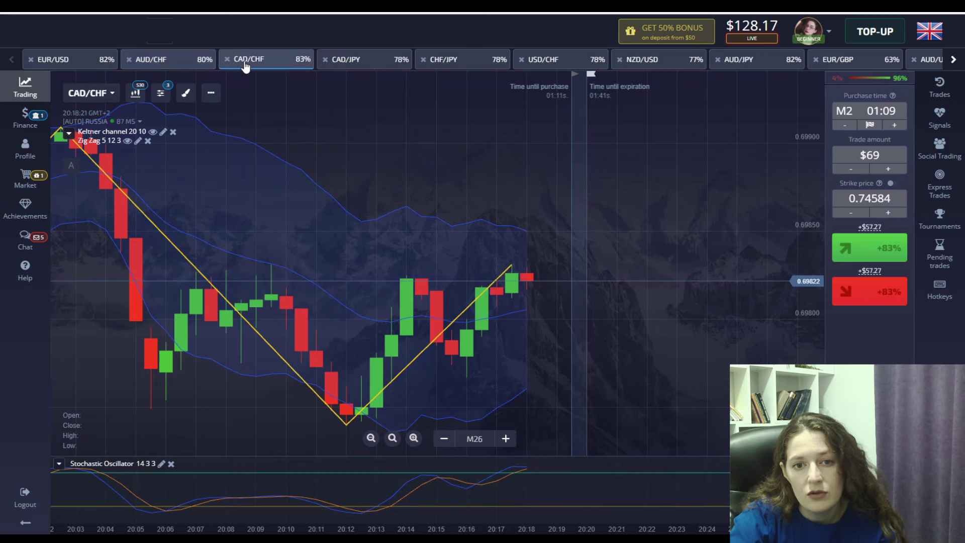
pyautogui.click(370, 60)
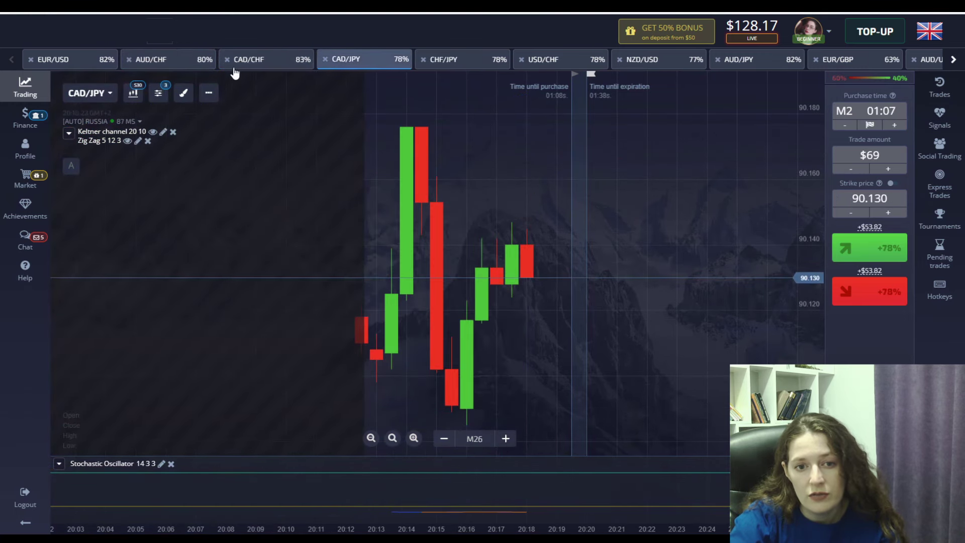
pyautogui.click(70, 62)
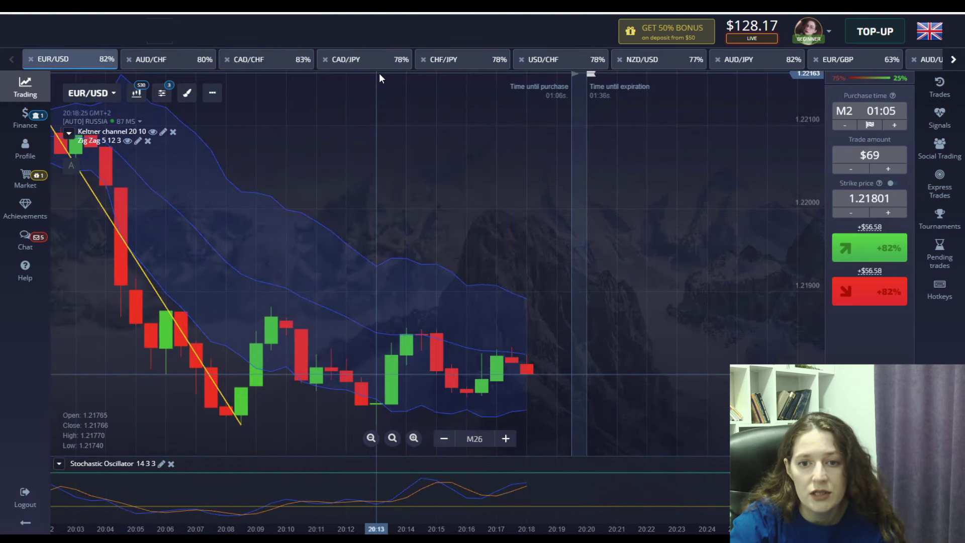
pyautogui.click(463, 64)
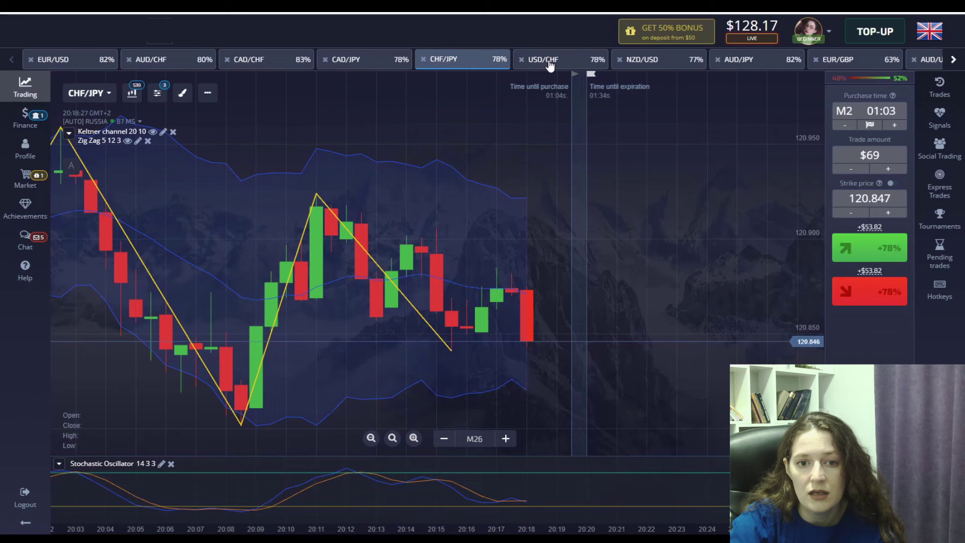
pyautogui.click(546, 62)
pyautogui.click(651, 64)
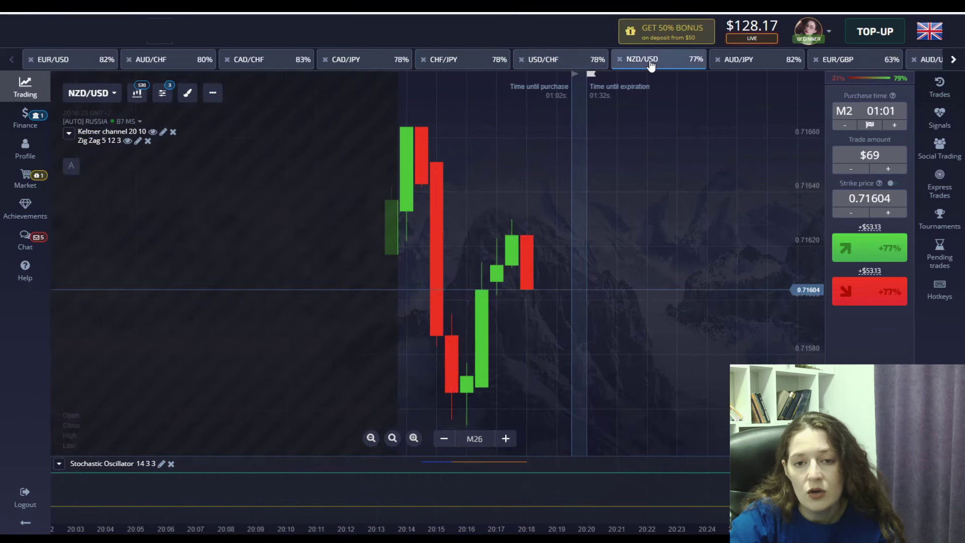
pyautogui.click(744, 68)
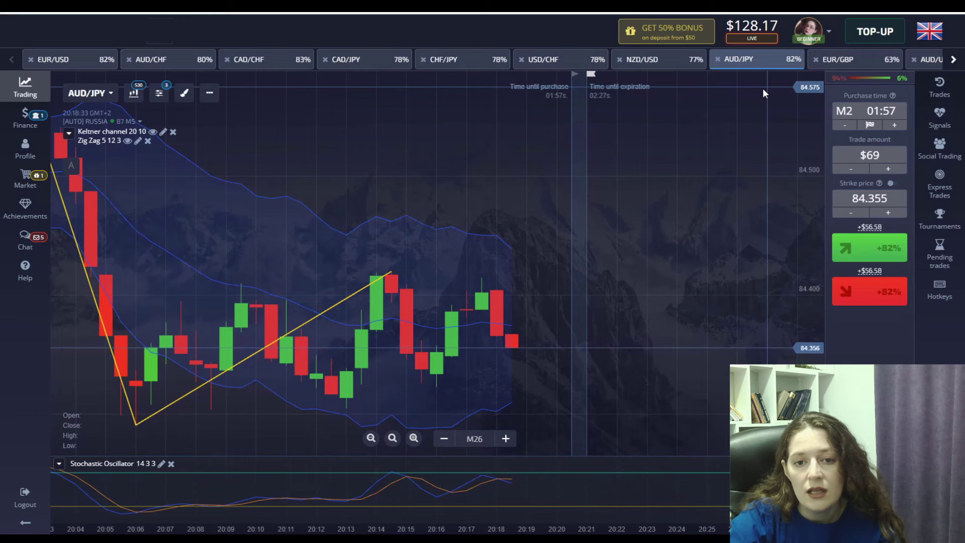
pyautogui.click(818, 67)
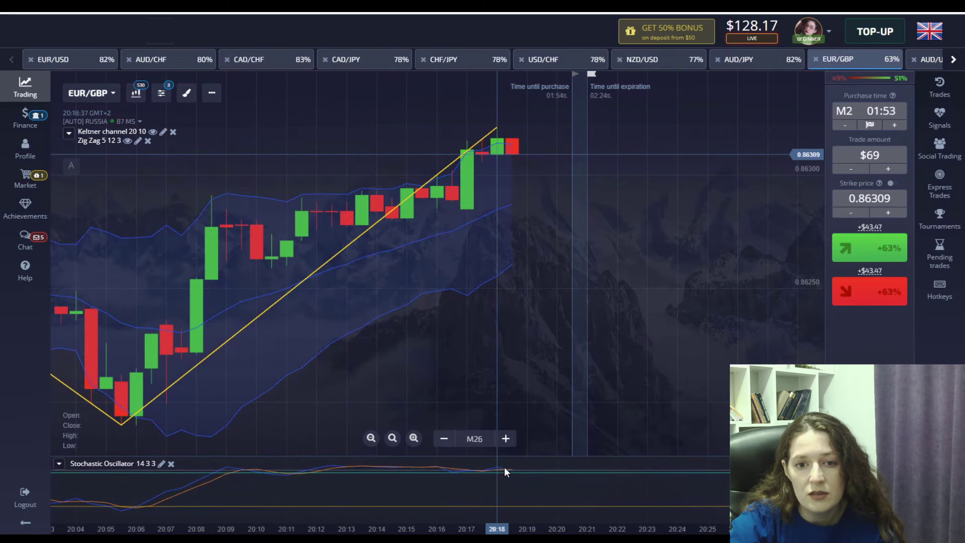
pyautogui.scroll(3, 516, 156)
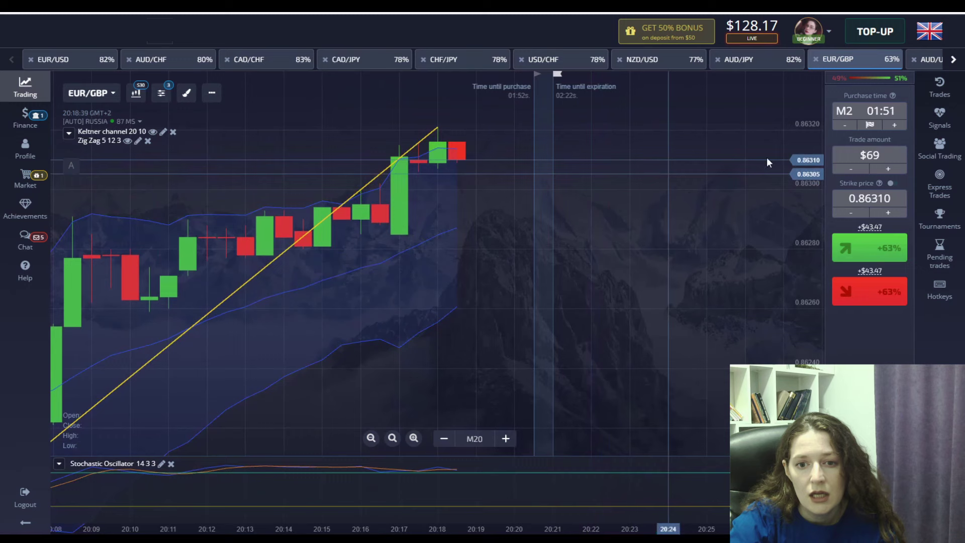
# Place a $128 lower trade on EUR/GBP and dismiss the winning result badge.
pyautogui.write('128')
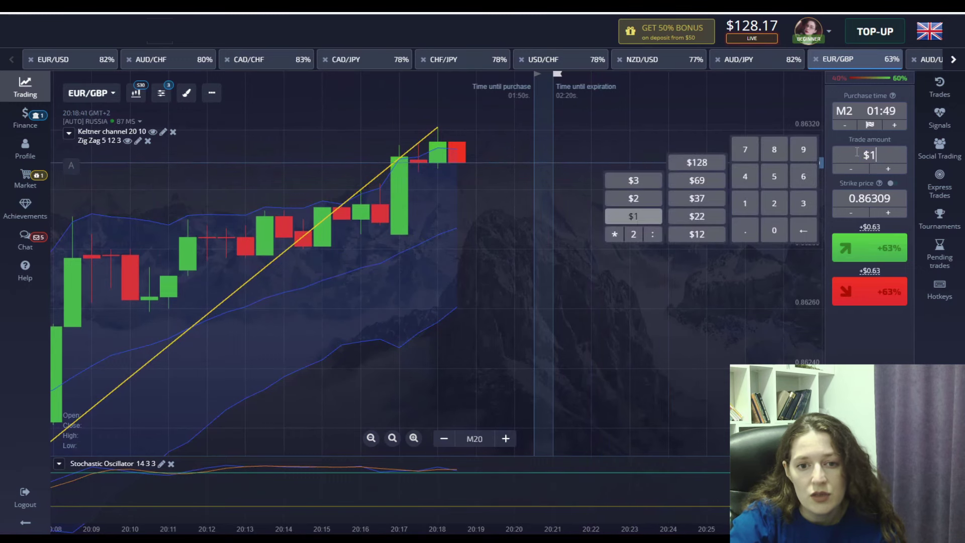
pyautogui.click(870, 302)
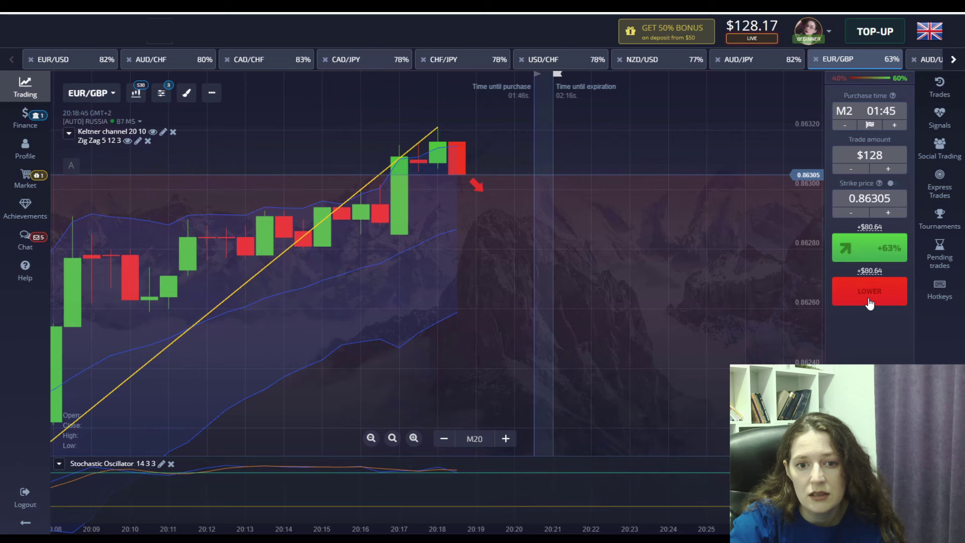
pyautogui.click(868, 301)
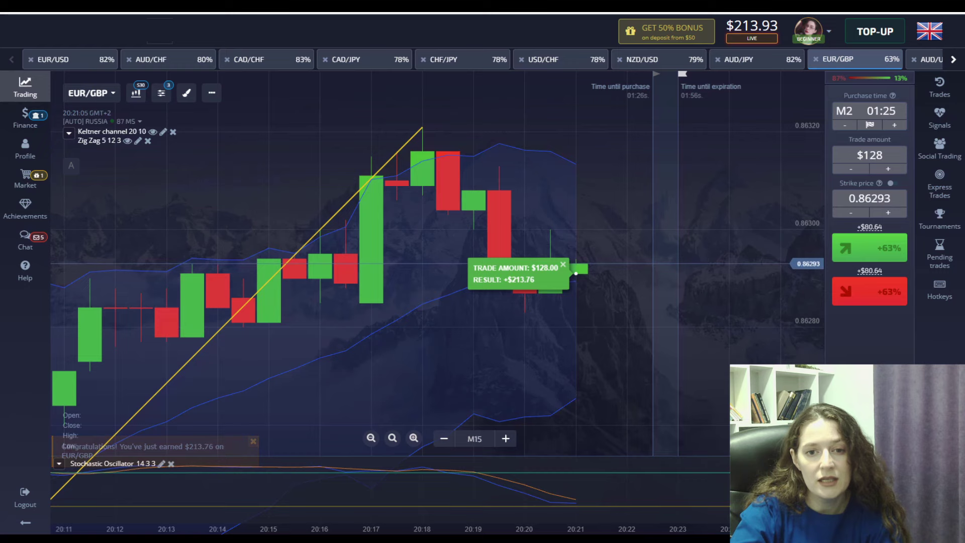
pyautogui.click(563, 265)
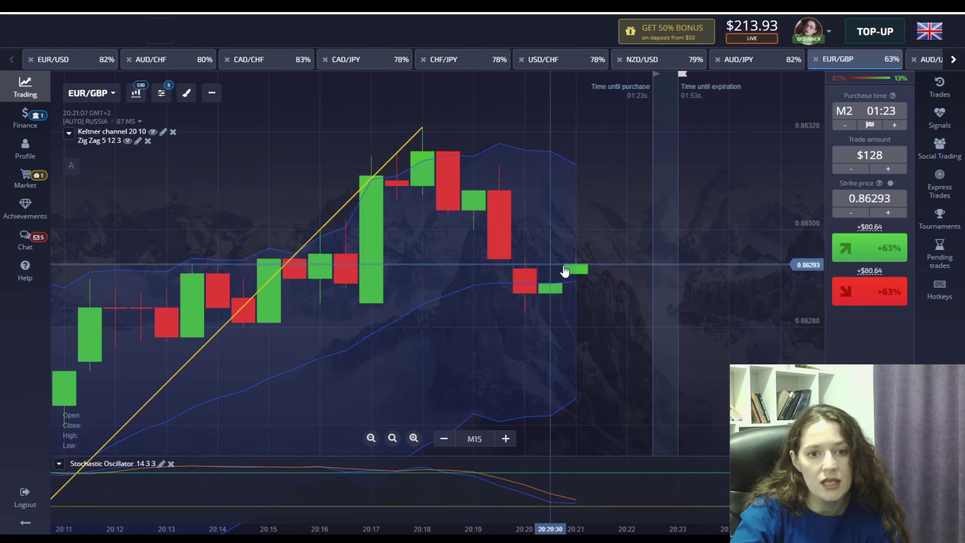
# Switch to NZD/USD and place a $213 higher trade on it.
pyautogui.click(740, 60)
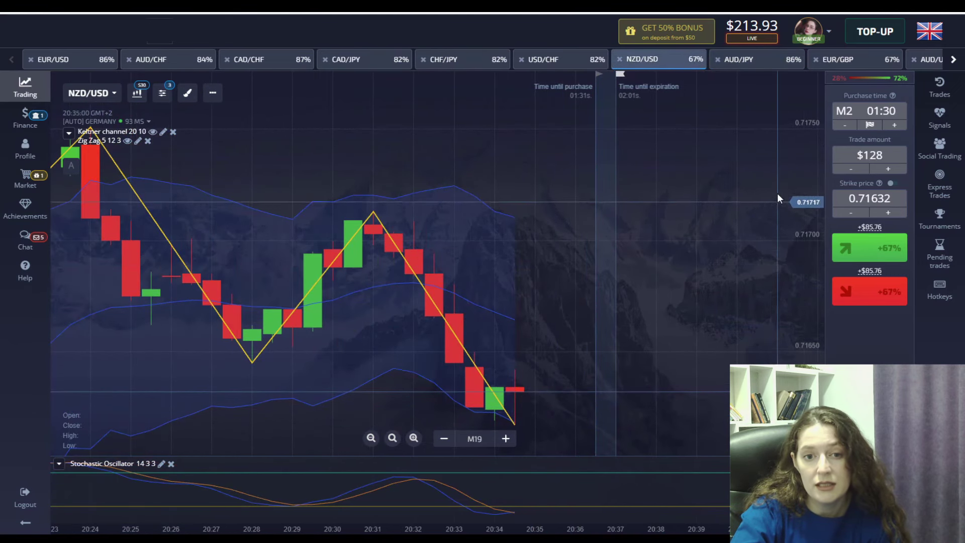
pyautogui.click(873, 155)
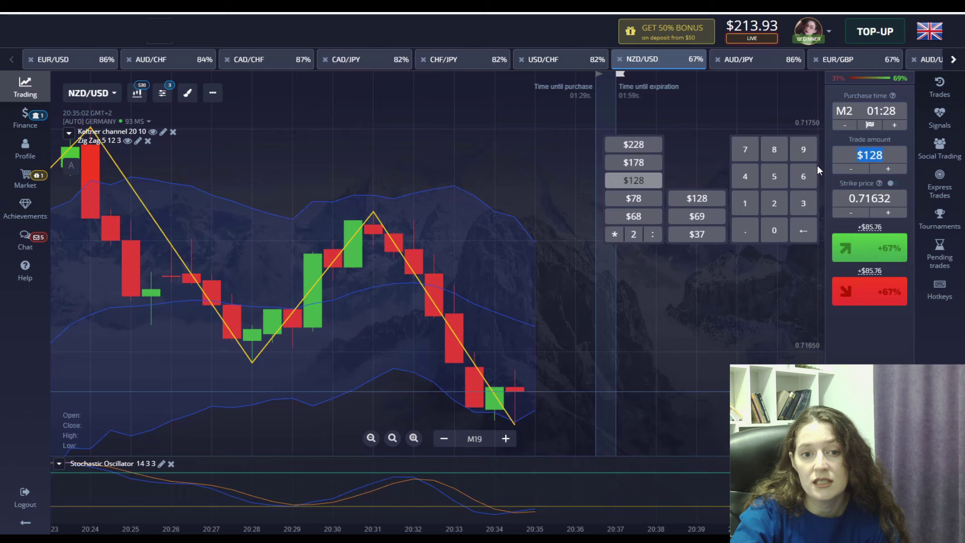
pyautogui.write('213')
pyautogui.click(870, 249)
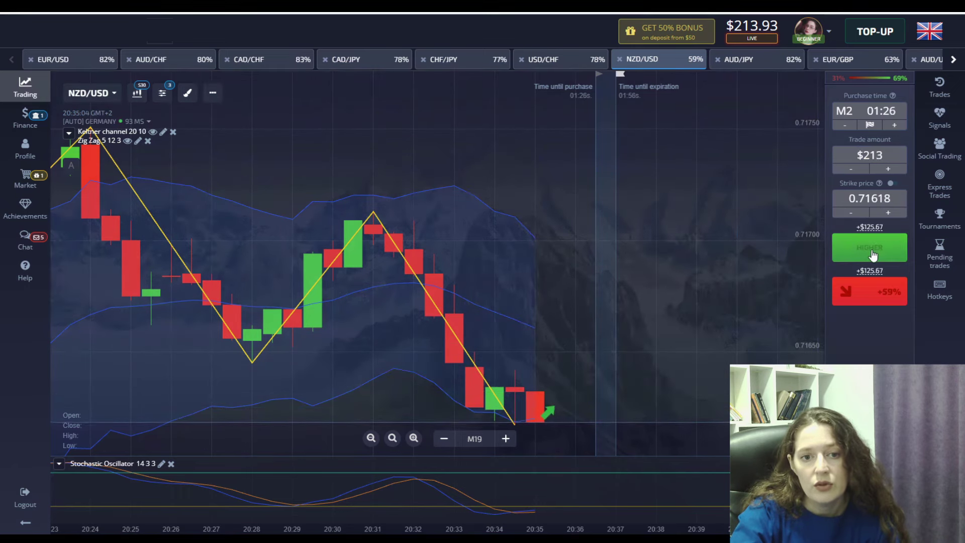
pyautogui.scroll(3, 656, 382)
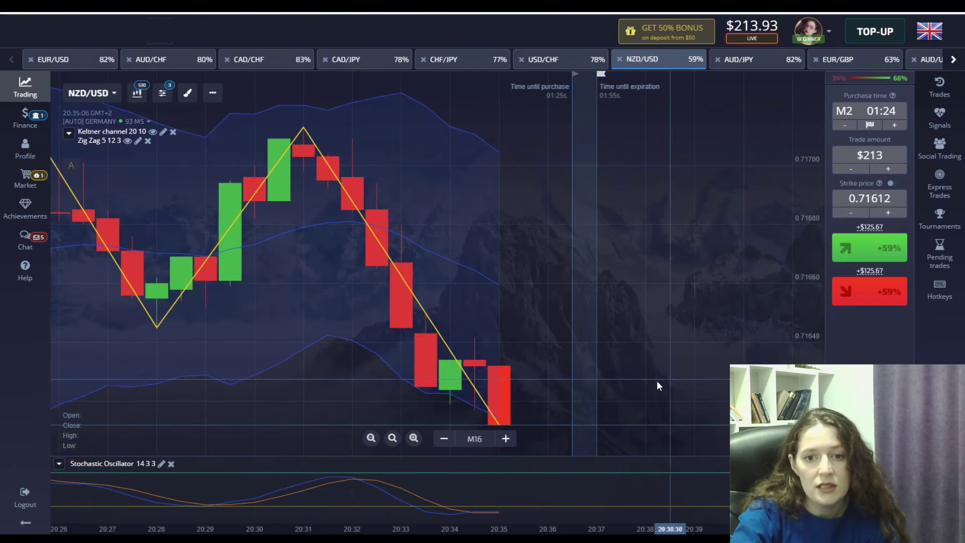
pyautogui.click(870, 254)
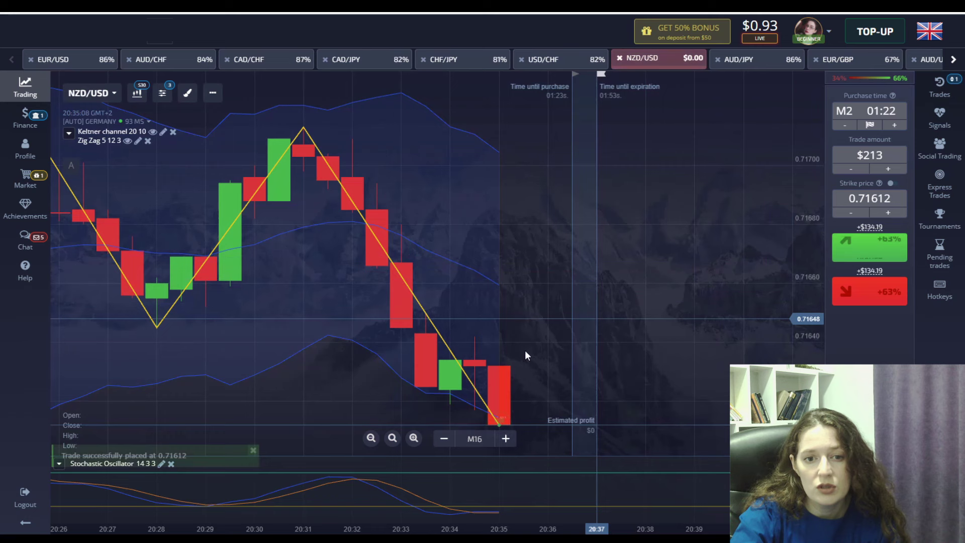
pyautogui.scroll(-4, 553, 378)
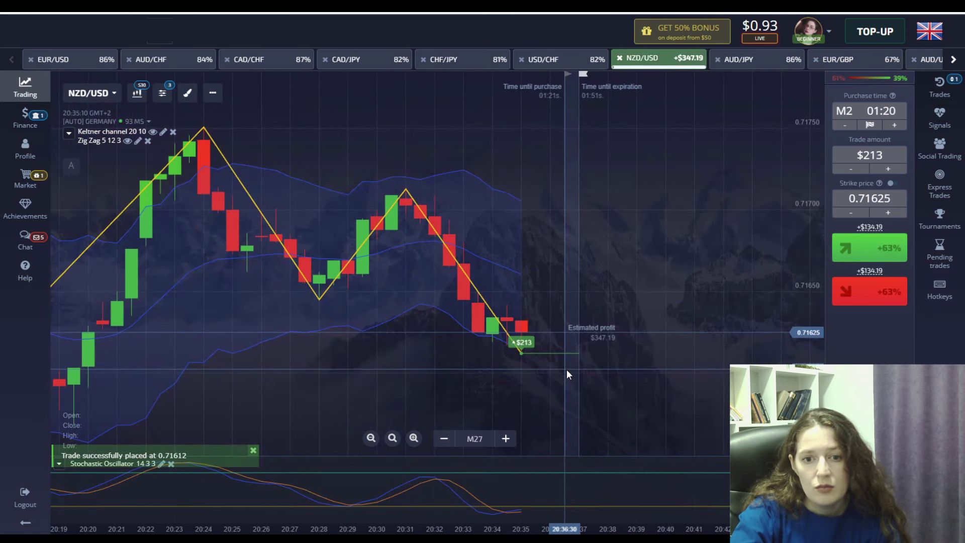
pyautogui.scroll(3, 566, 369)
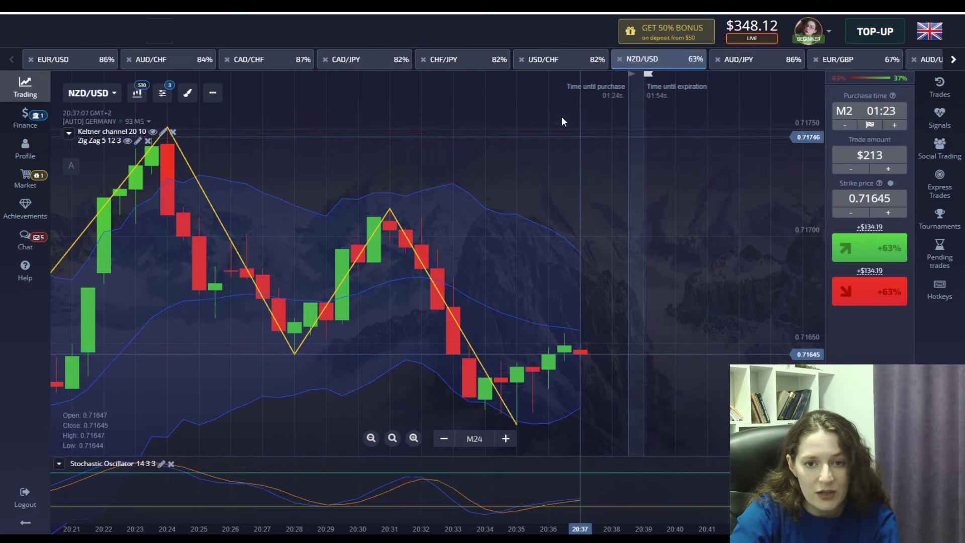
# Switch to USD/CHF and place a $348 lower trade on it.
pyautogui.click(544, 62)
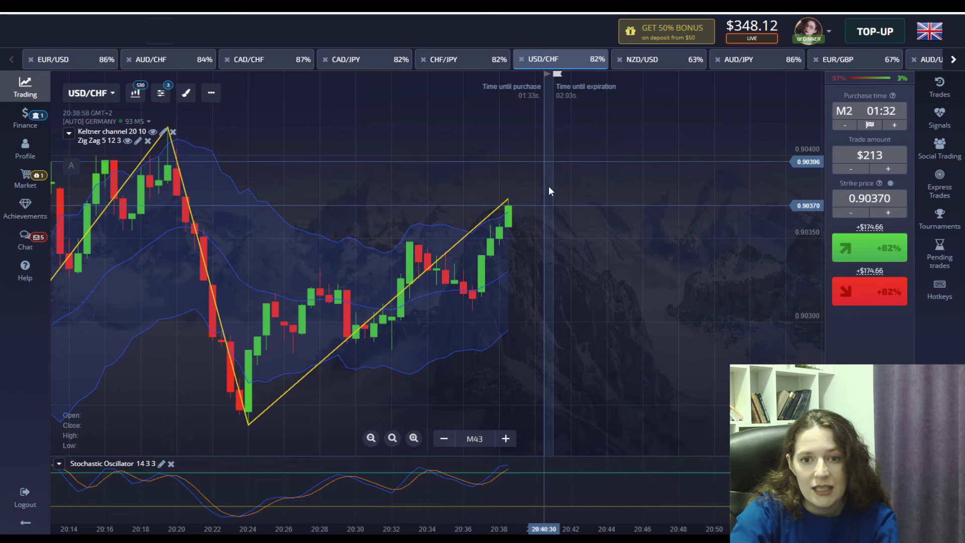
pyautogui.scroll(-2, 553, 264)
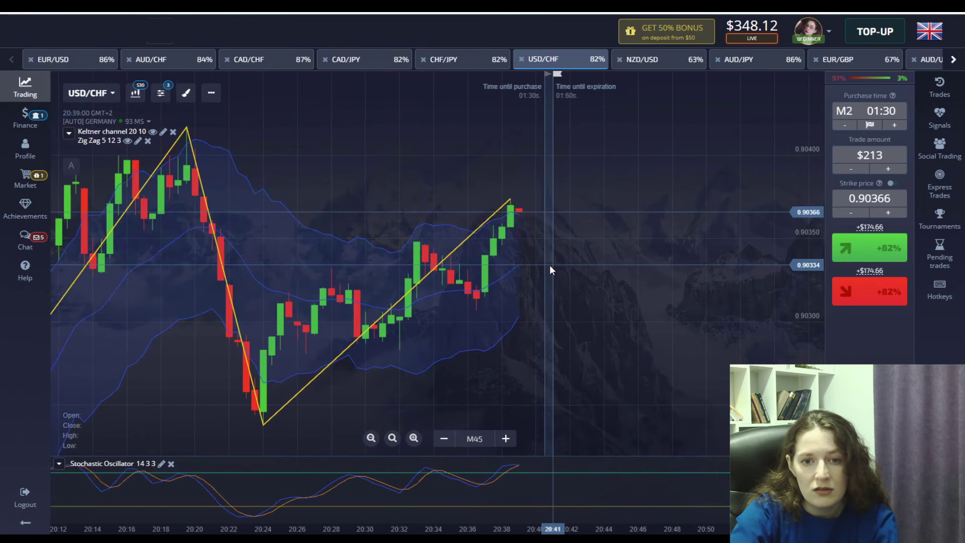
pyautogui.scroll(1, 532, 249)
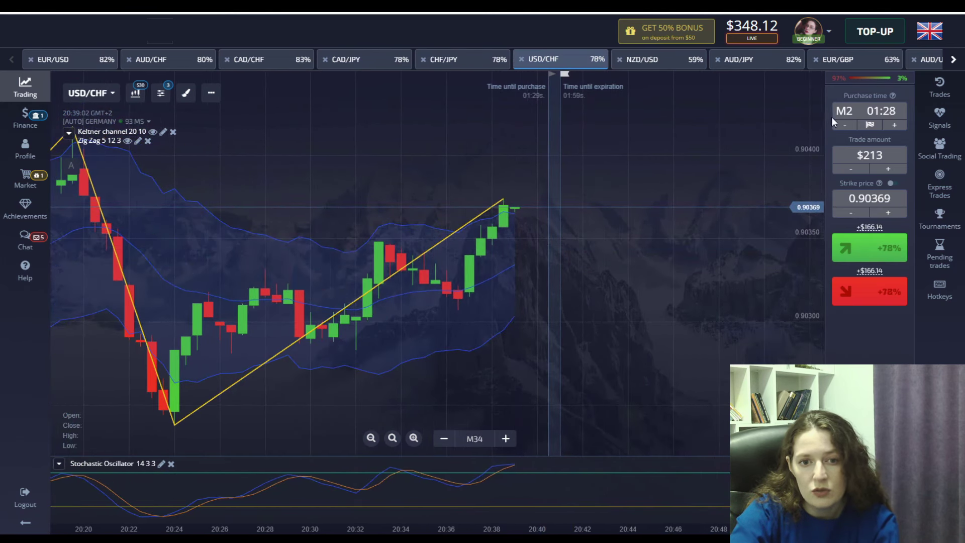
pyautogui.click(887, 152)
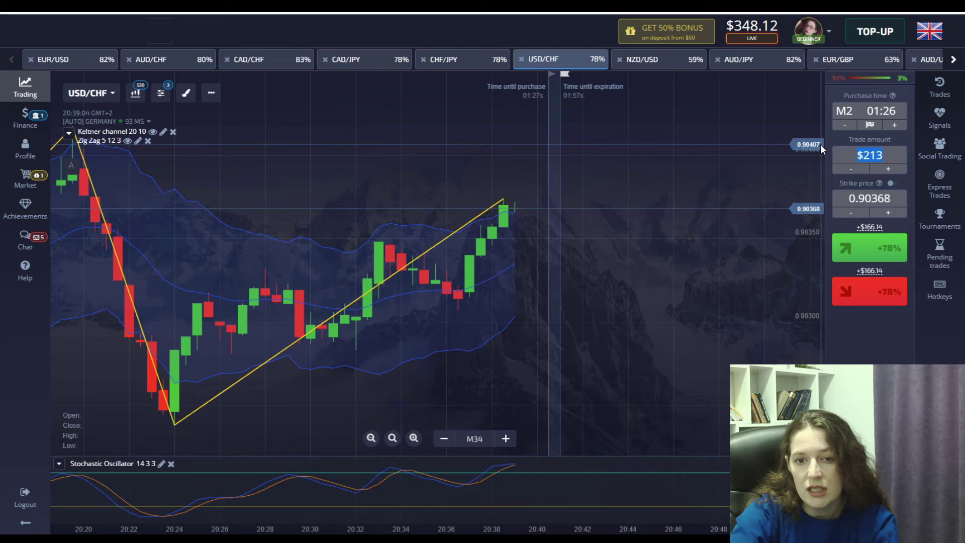
pyautogui.write('348')
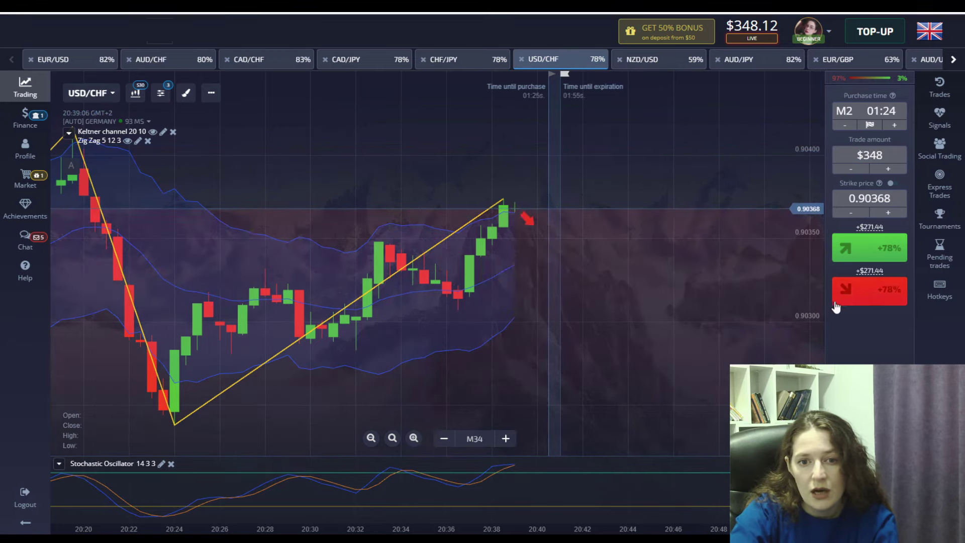
pyautogui.click(862, 293)
pyautogui.scroll(3, 520, 260)
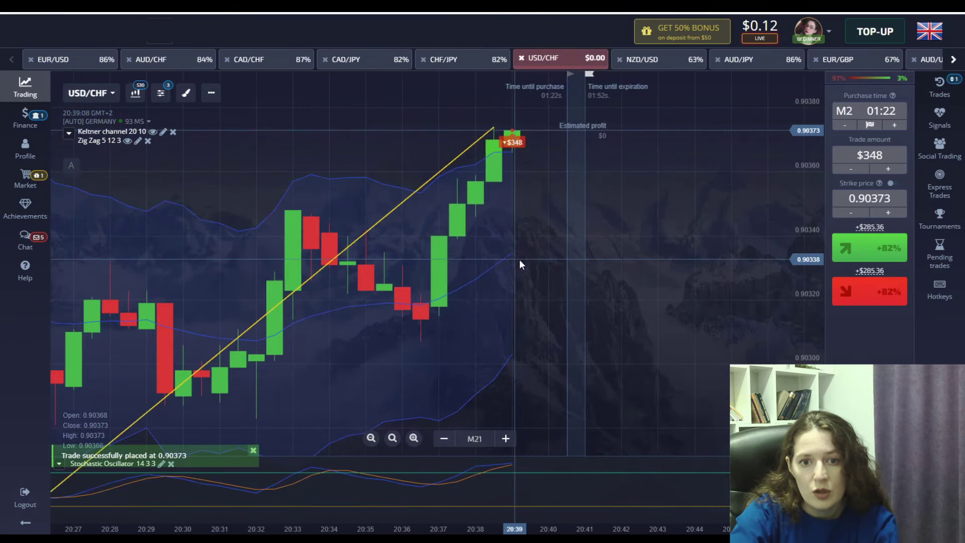
pyautogui.scroll(-3, 523, 232)
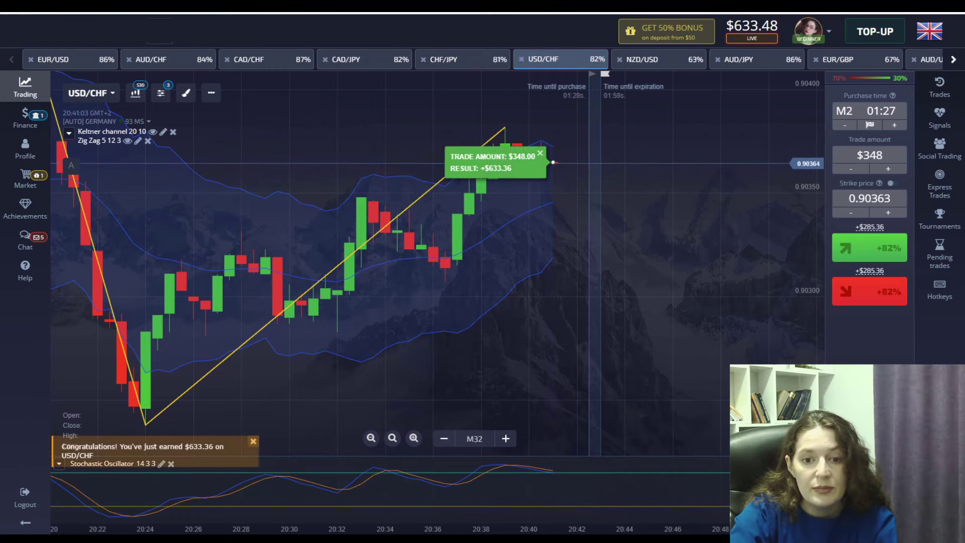
# Dismiss the trade result and browse CHF/JPY, NZD/USD, AUD/JPY, EUR/GBP, AUD/USD and USD/CAD, ending on AUD/CAD.
pyautogui.click(541, 153)
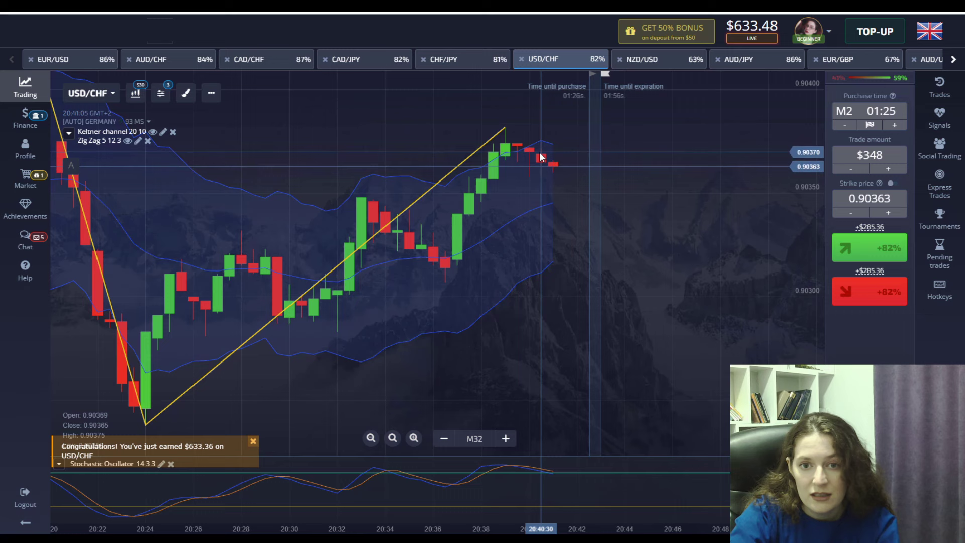
pyautogui.click(446, 61)
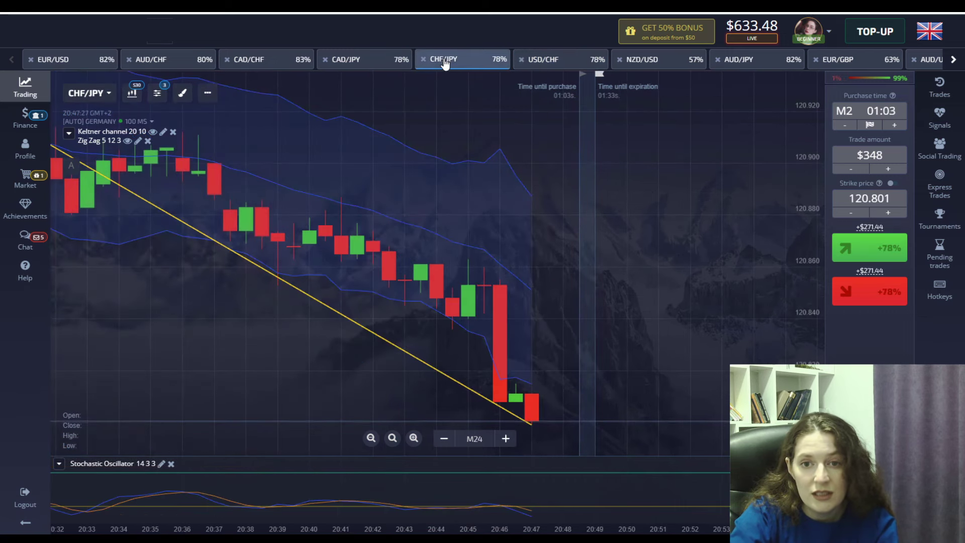
pyautogui.scroll(-4, 545, 210)
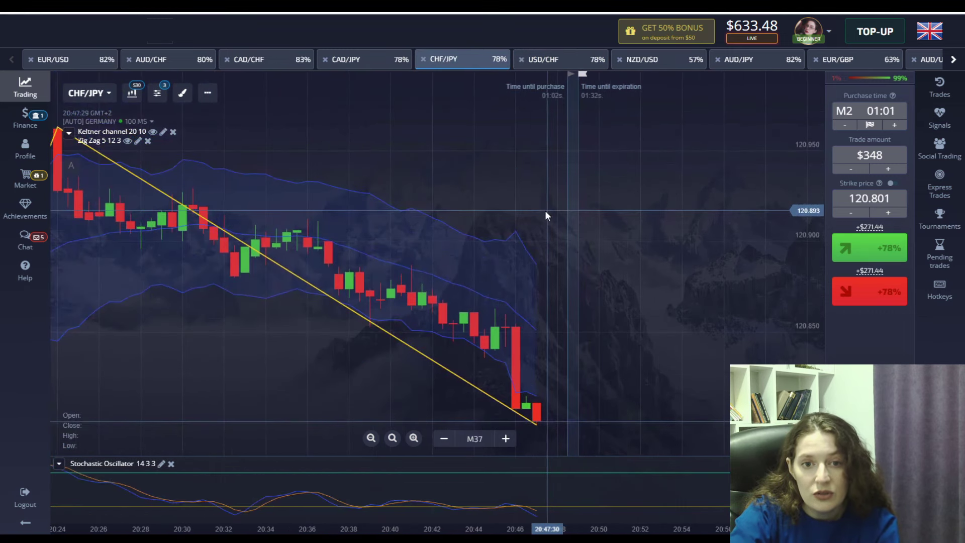
pyautogui.click(639, 57)
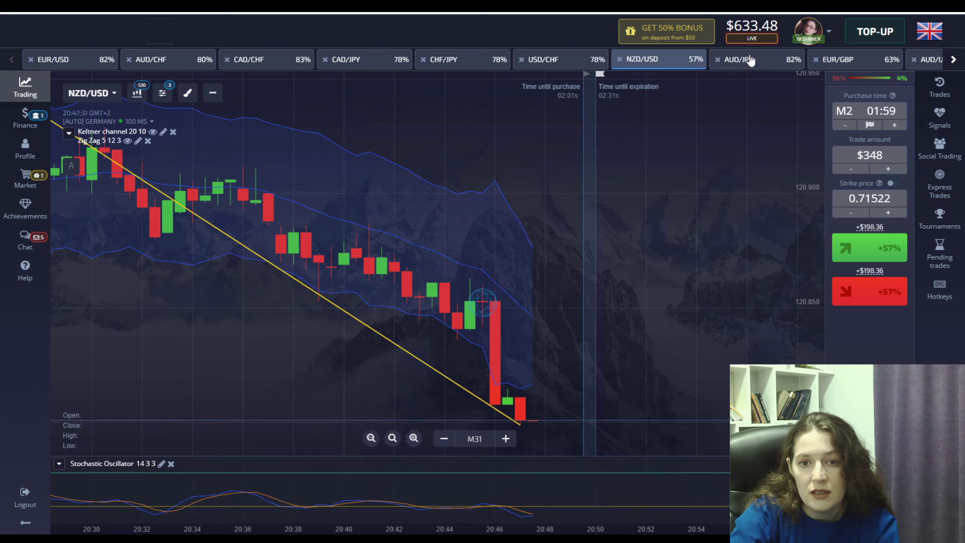
pyautogui.click(751, 60)
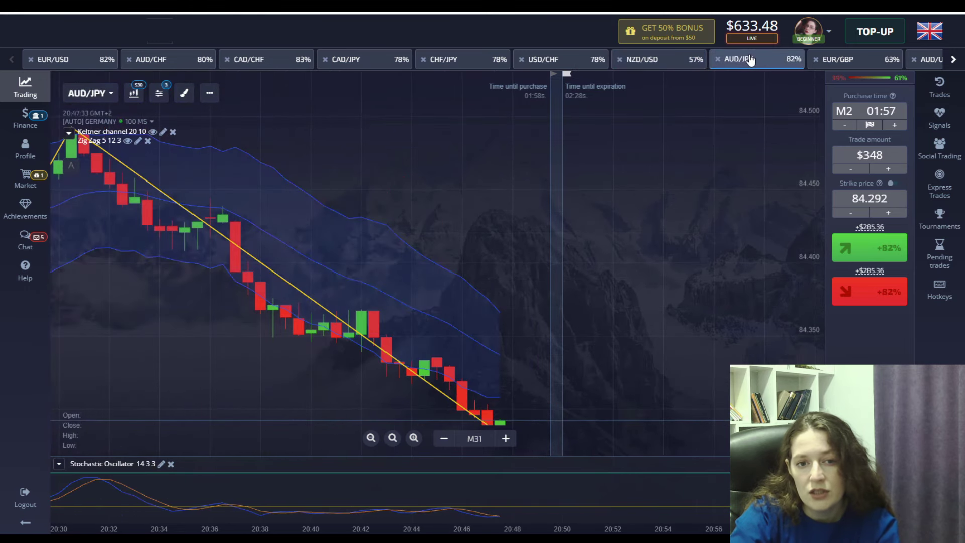
pyautogui.click(955, 63)
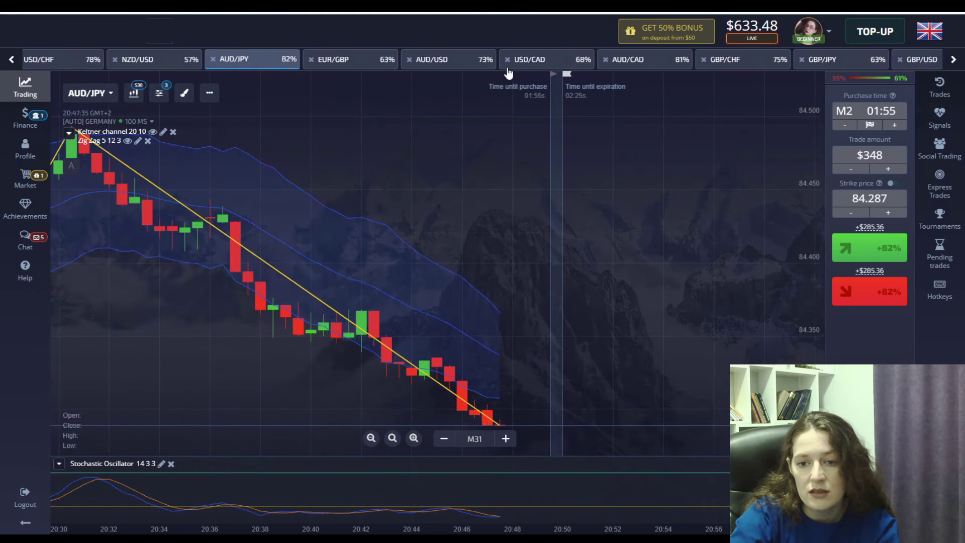
pyautogui.click(350, 61)
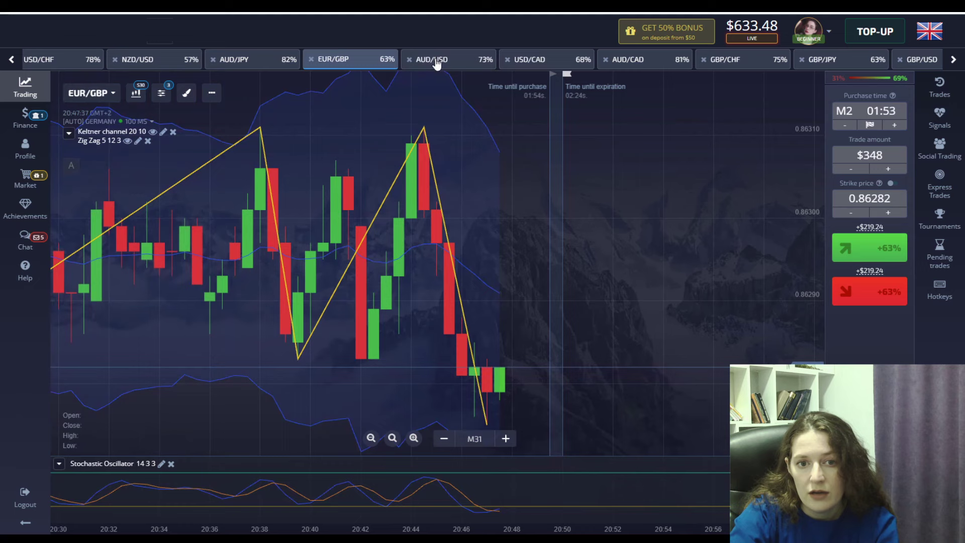
pyautogui.scroll(2, 566, 327)
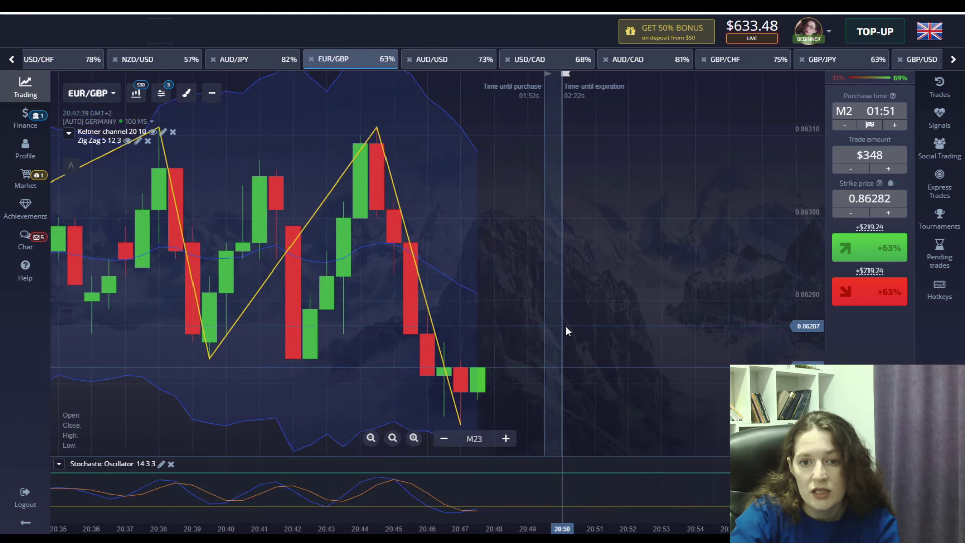
pyautogui.click(445, 61)
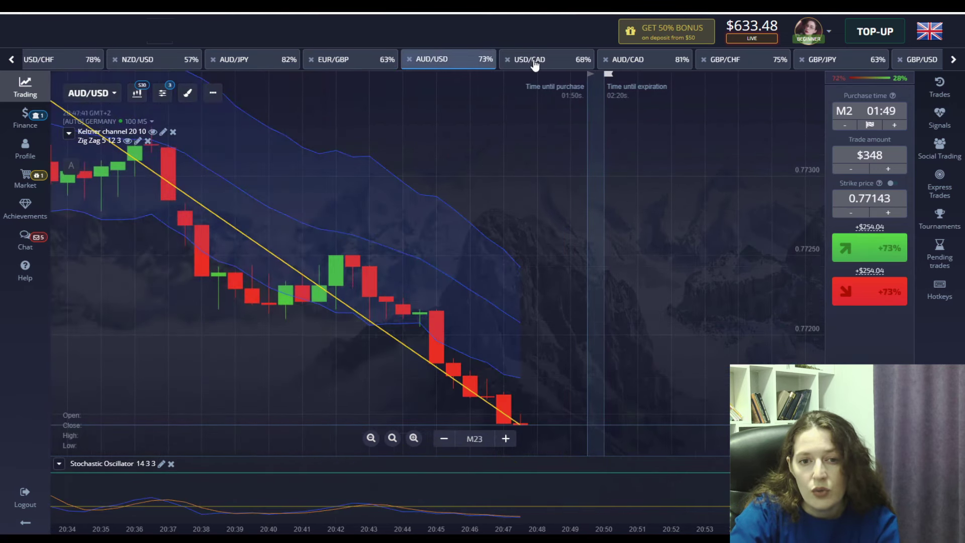
pyautogui.click(536, 64)
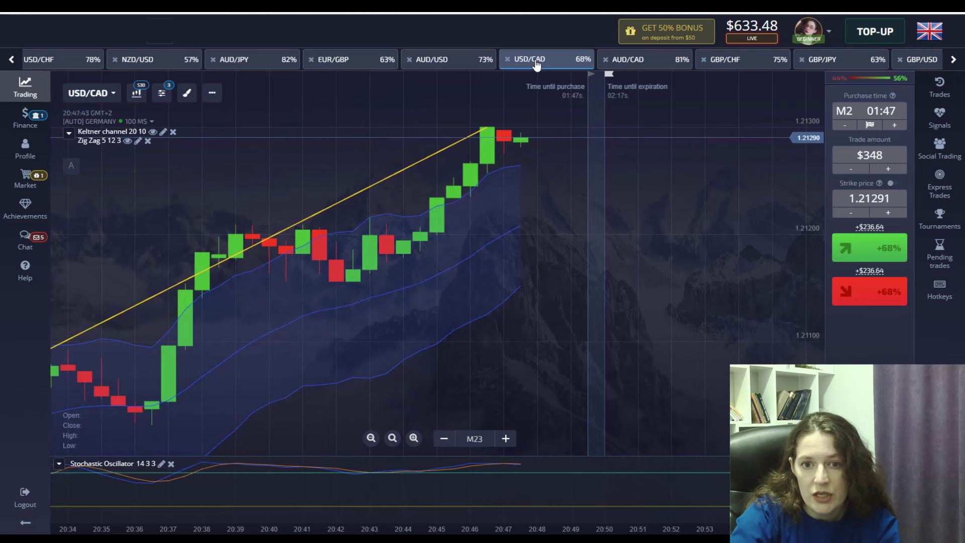
pyautogui.click(641, 66)
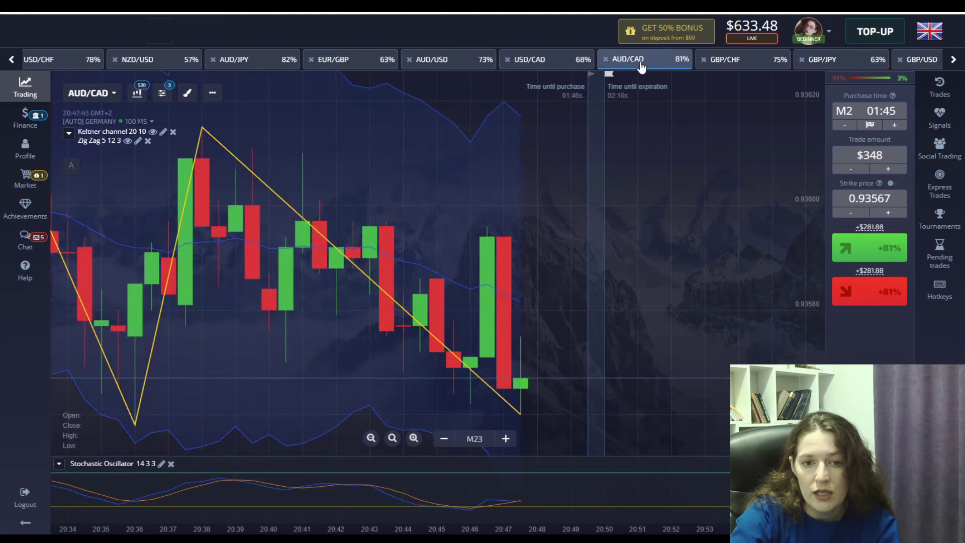
# Stake $633 on AUD/CAD going up and close the winning result summary.
pyautogui.scroll(-3, 555, 399)
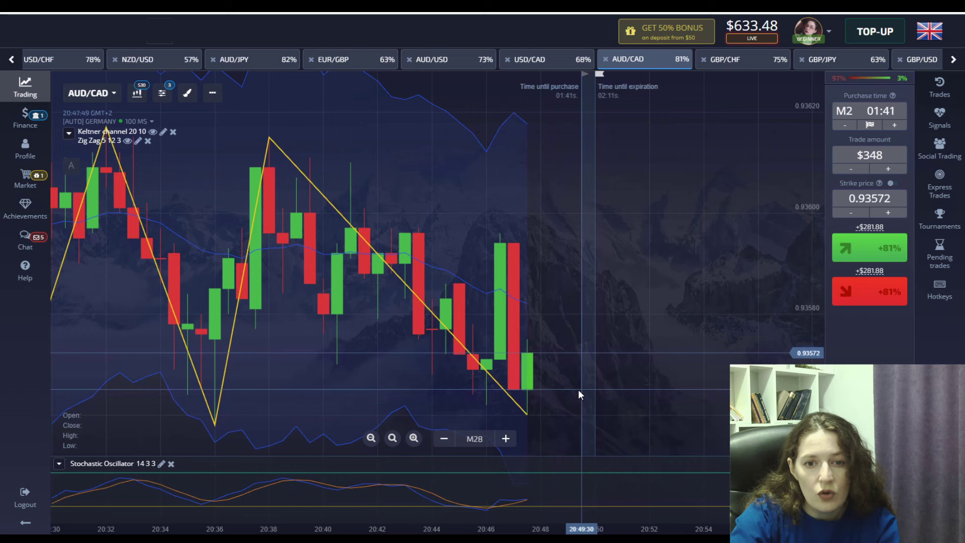
pyautogui.click(848, 154)
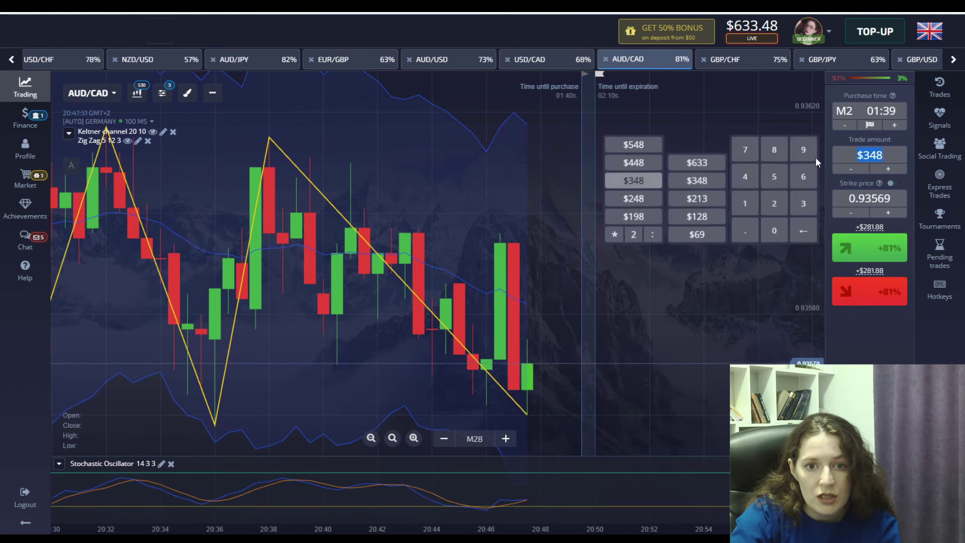
pyautogui.write('633')
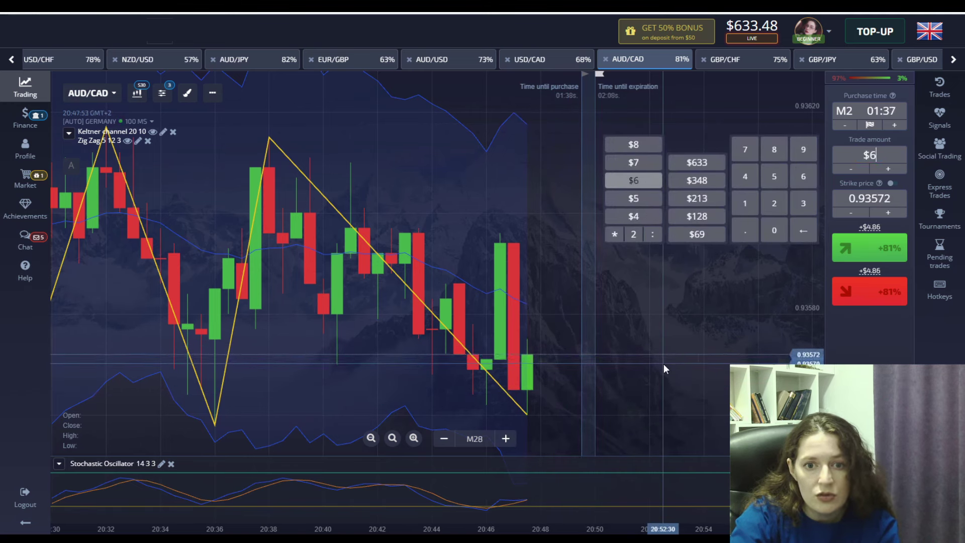
pyautogui.click(861, 254)
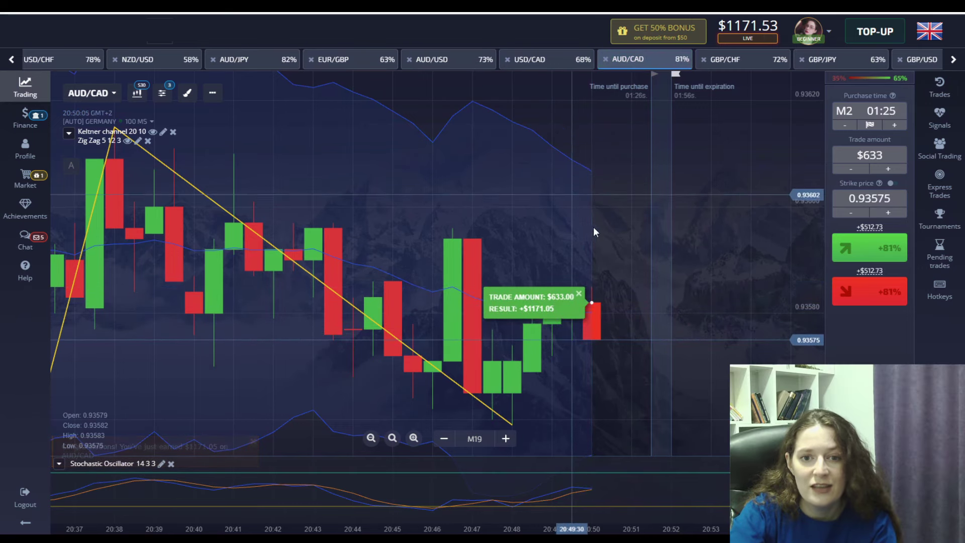
pyautogui.click(579, 293)
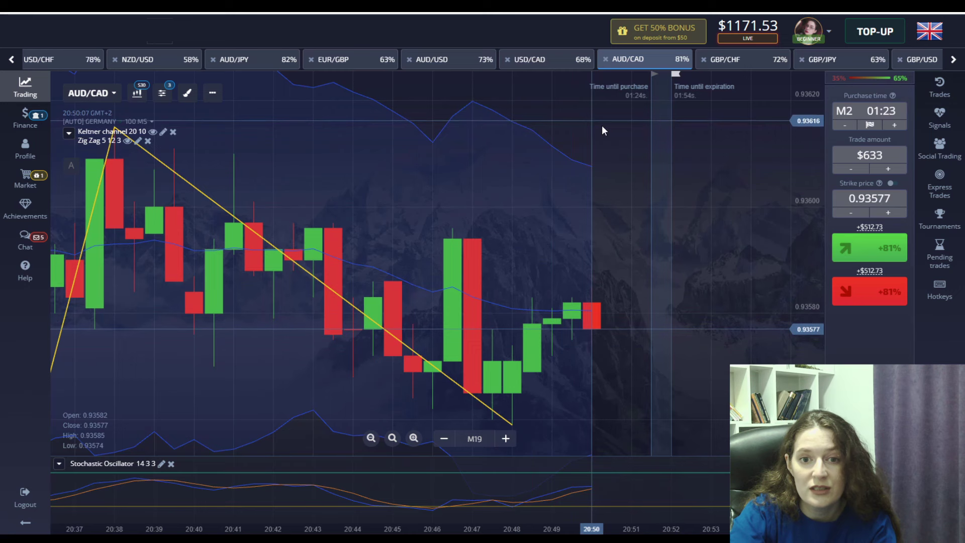
# Switch to USD/CAD and place a $1000 lower trade.
pyautogui.click(530, 59)
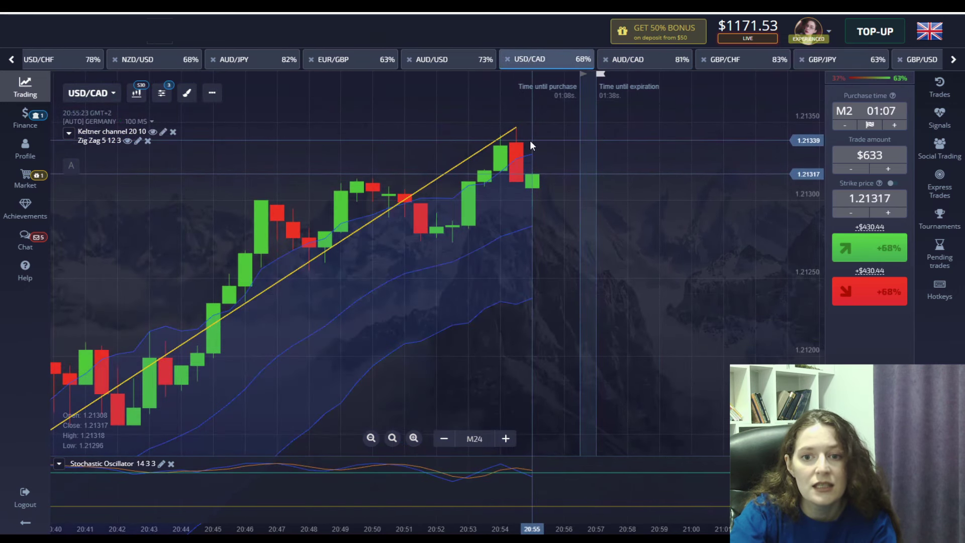
pyautogui.scroll(-3, 530, 141)
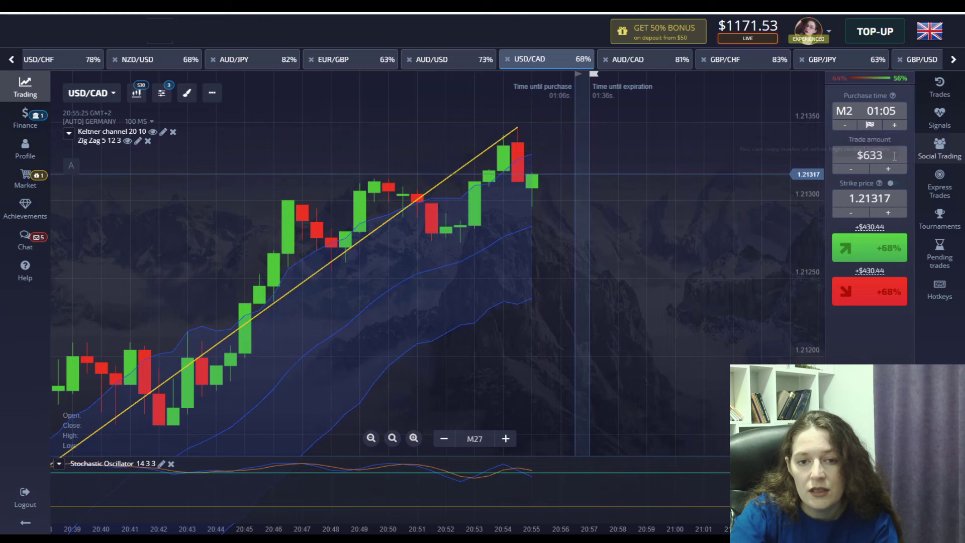
pyautogui.write('1000')
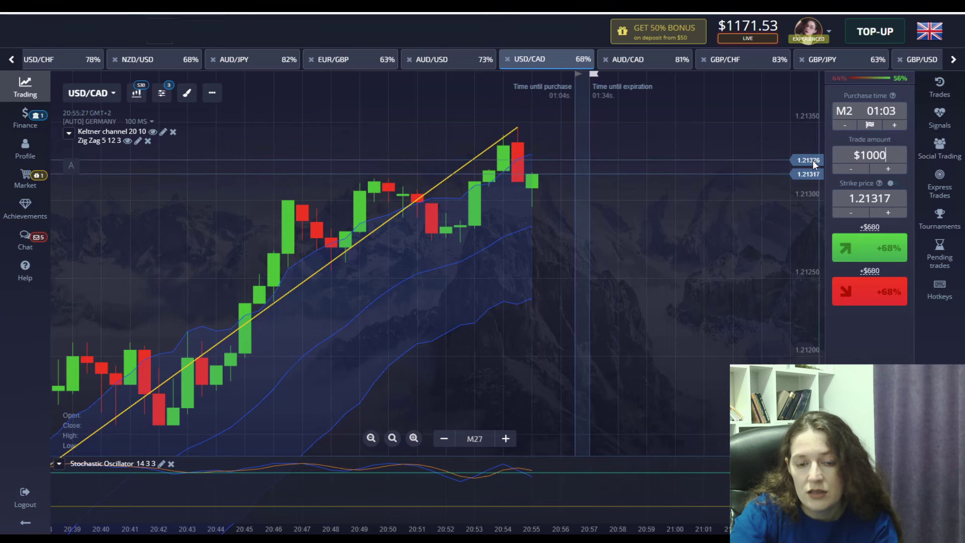
pyautogui.click(869, 247)
pyautogui.click(866, 295)
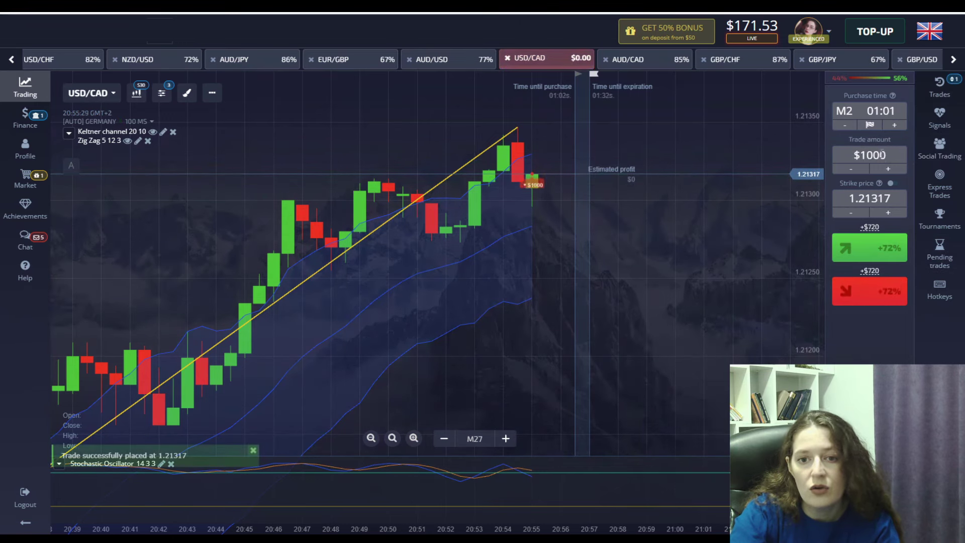
# Place a second lower USD/CAD trade with a $171 stake.
pyautogui.click(842, 156)
pyautogui.write('171')
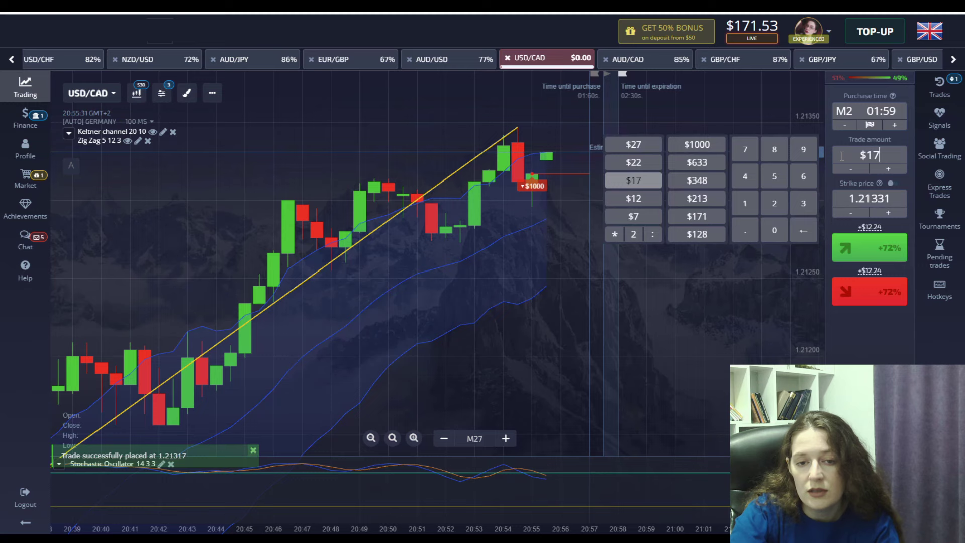
pyautogui.click(866, 291)
pyautogui.scroll(4, 581, 270)
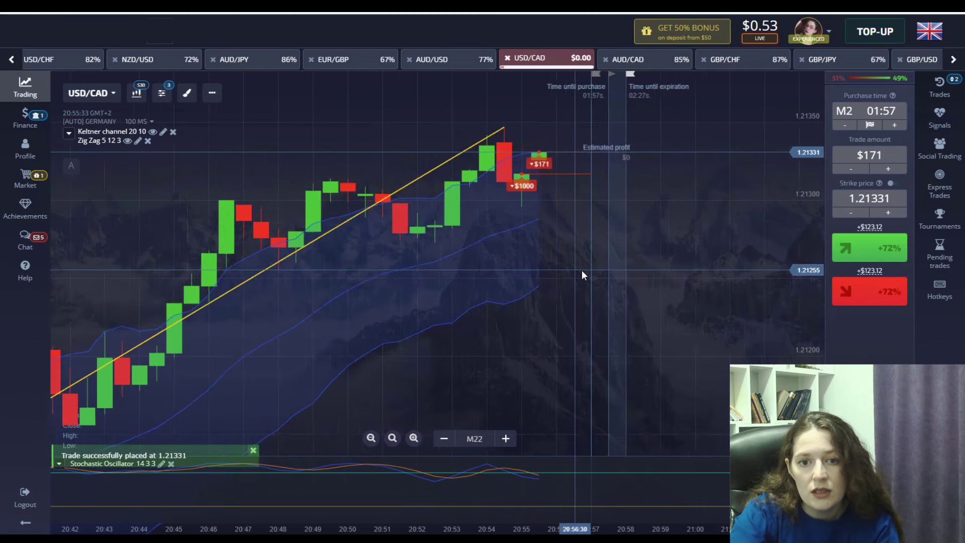
pyautogui.scroll(-2, 589, 270)
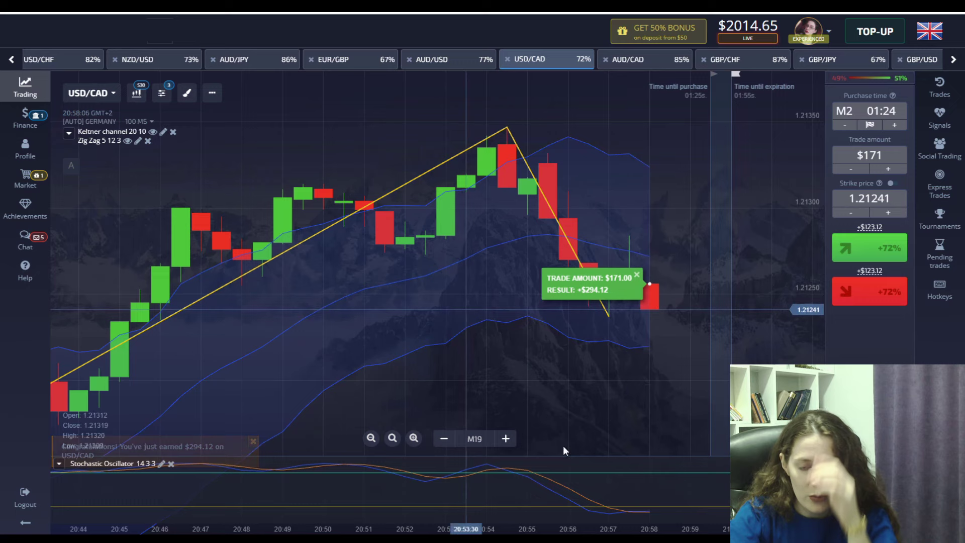
# Dismiss the result, switch to AUD/USD and place two $1000 lower trades.
pyautogui.click(636, 274)
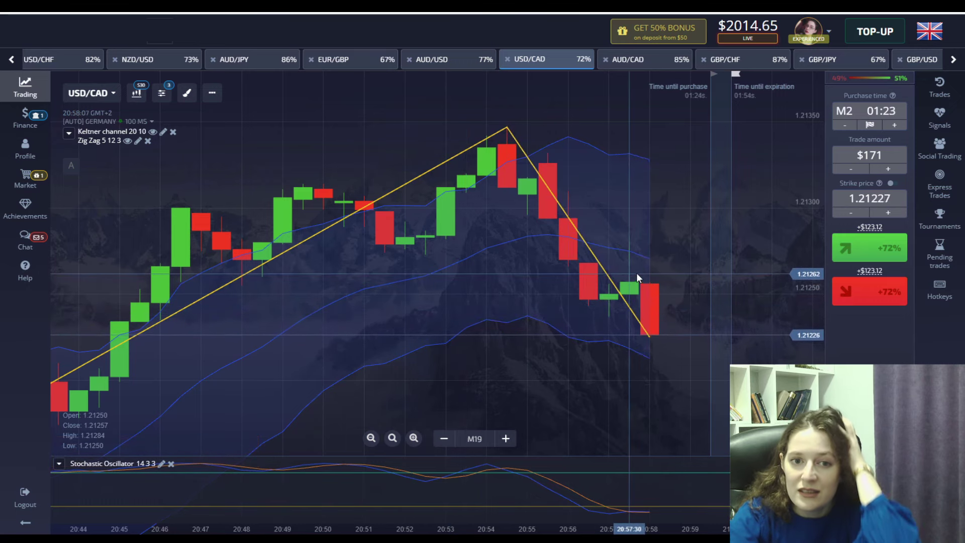
pyautogui.click(432, 60)
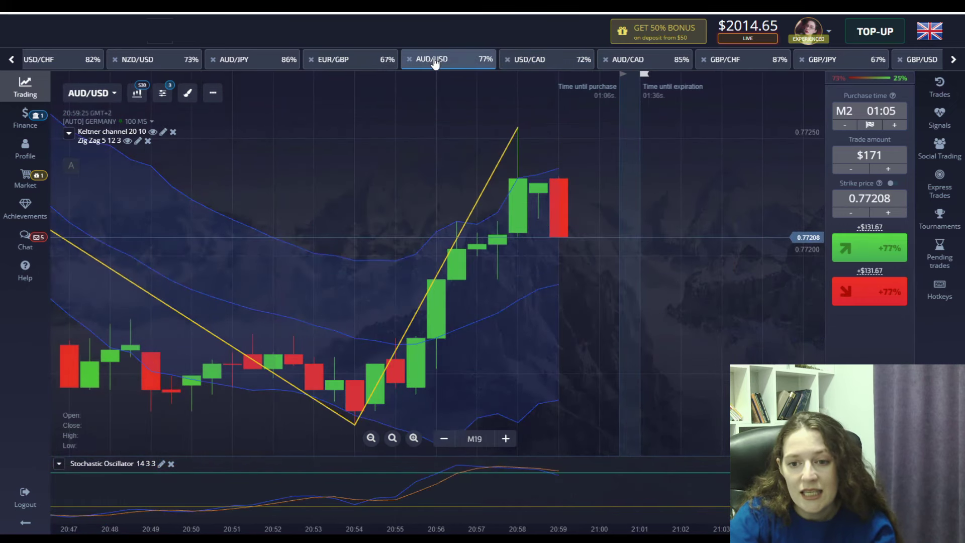
pyautogui.scroll(-3, 501, 201)
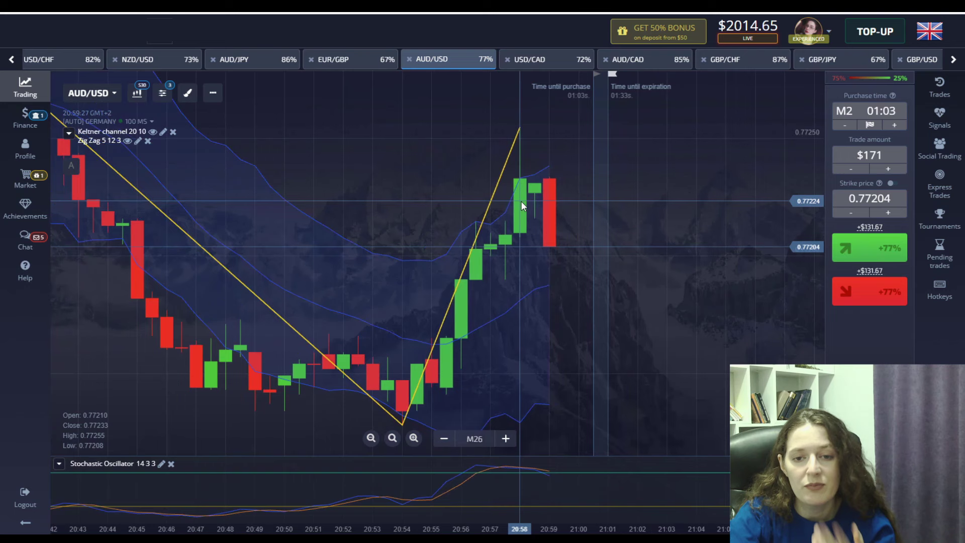
pyautogui.click(889, 154)
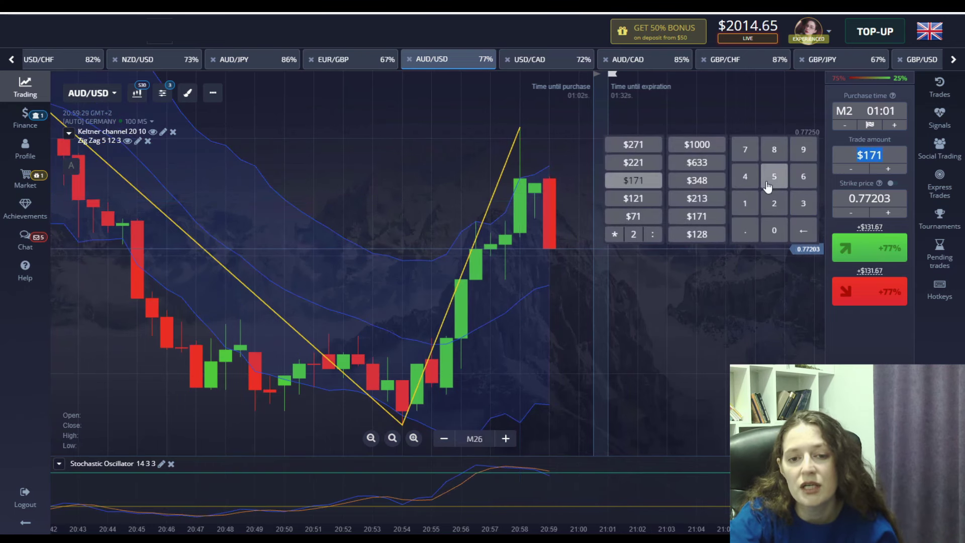
pyautogui.press('BackSpace')
pyautogui.press('BackSpace')
pyautogui.write('000')
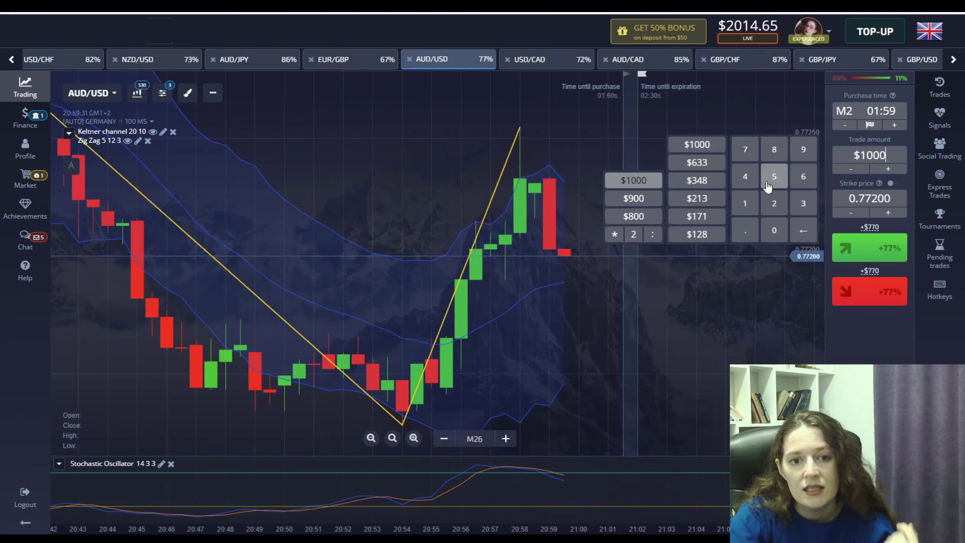
pyautogui.click(870, 294)
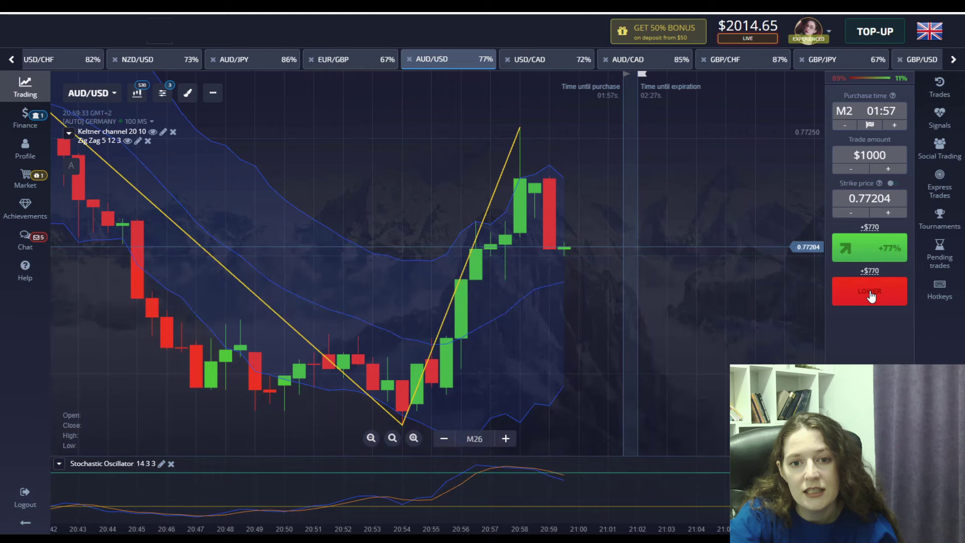
pyautogui.click(872, 296)
pyautogui.scroll(2, 610, 279)
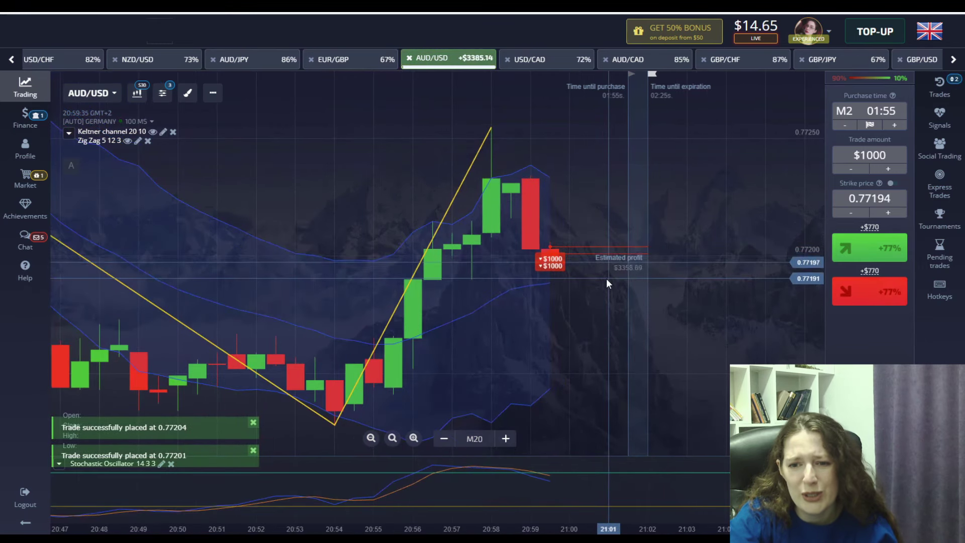
pyautogui.scroll(1, 606, 279)
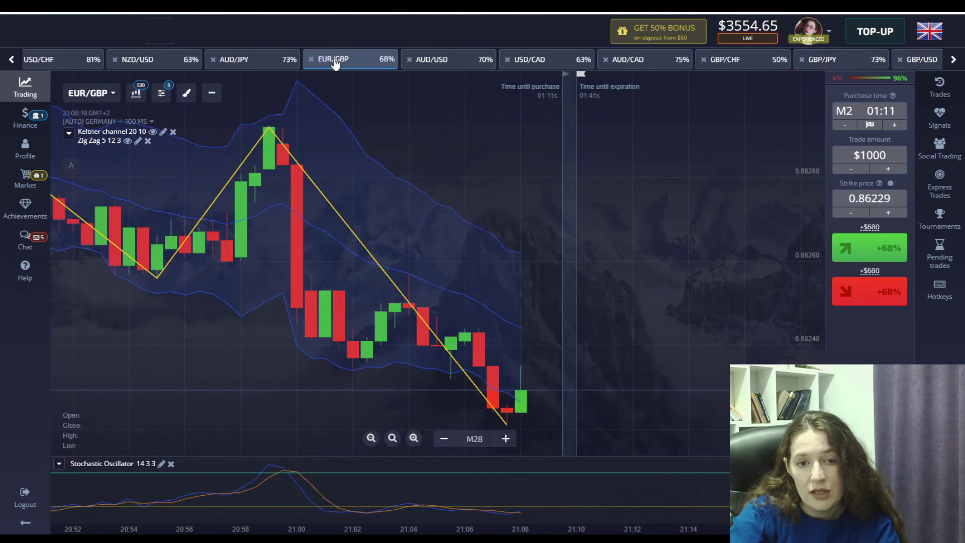
# Place three $1000 higher trades on EUR/GBP.
pyautogui.scroll(1, 559, 372)
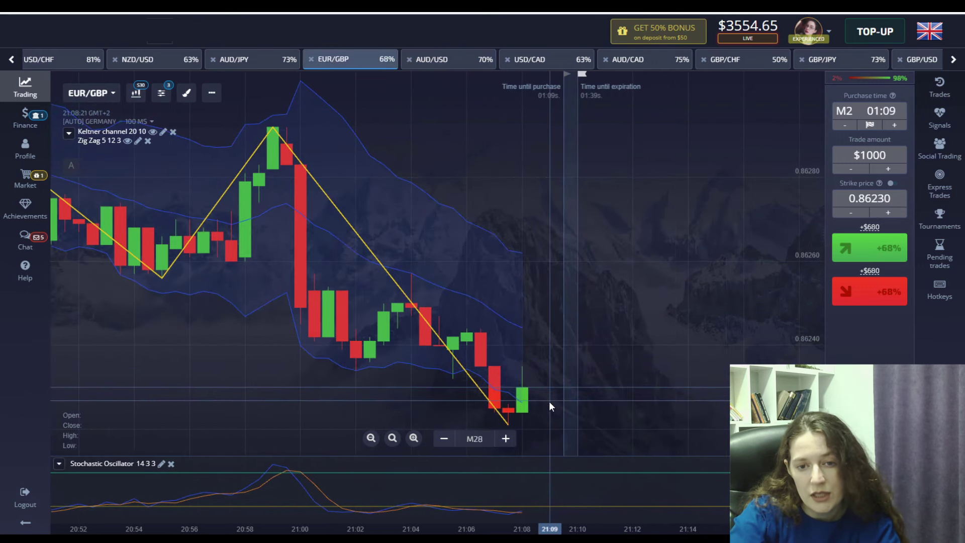
pyautogui.click(867, 252)
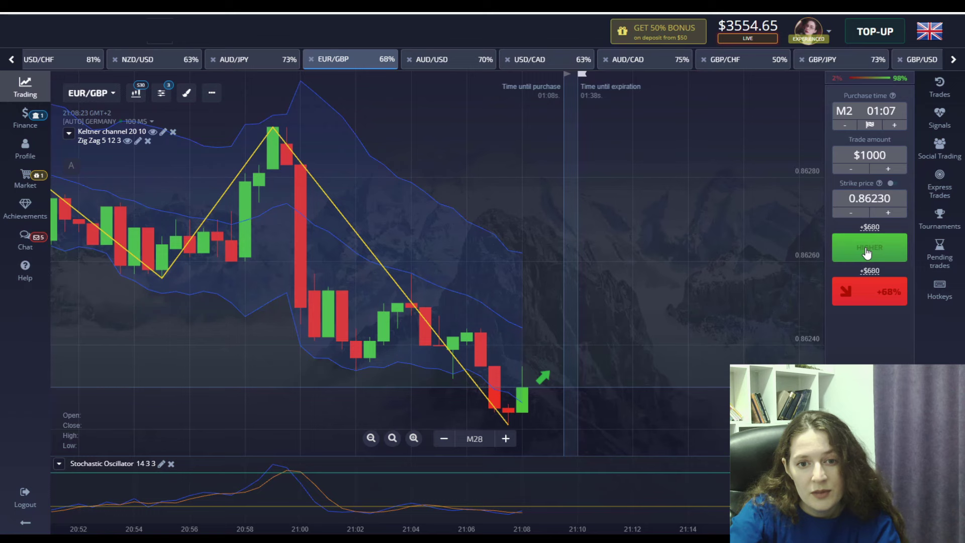
pyautogui.click(866, 253)
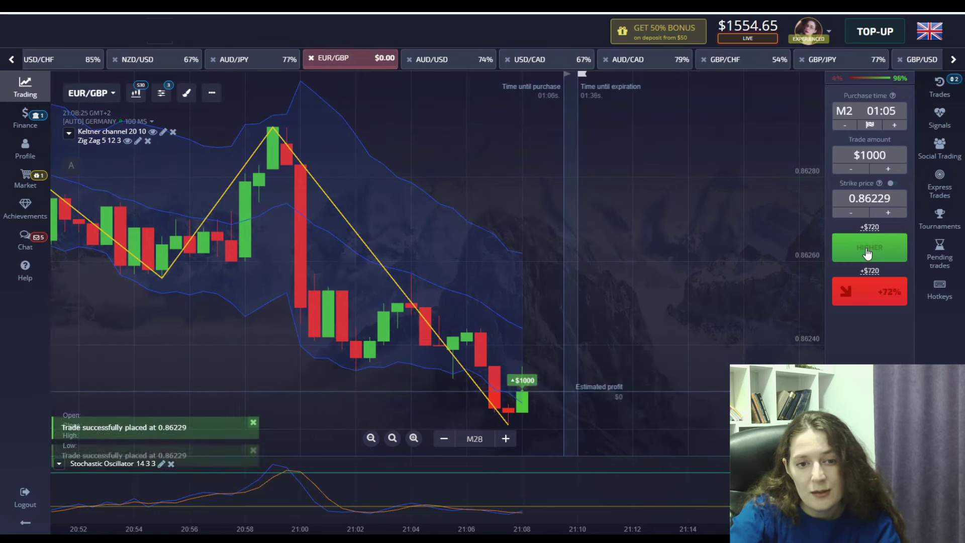
pyautogui.click(866, 252)
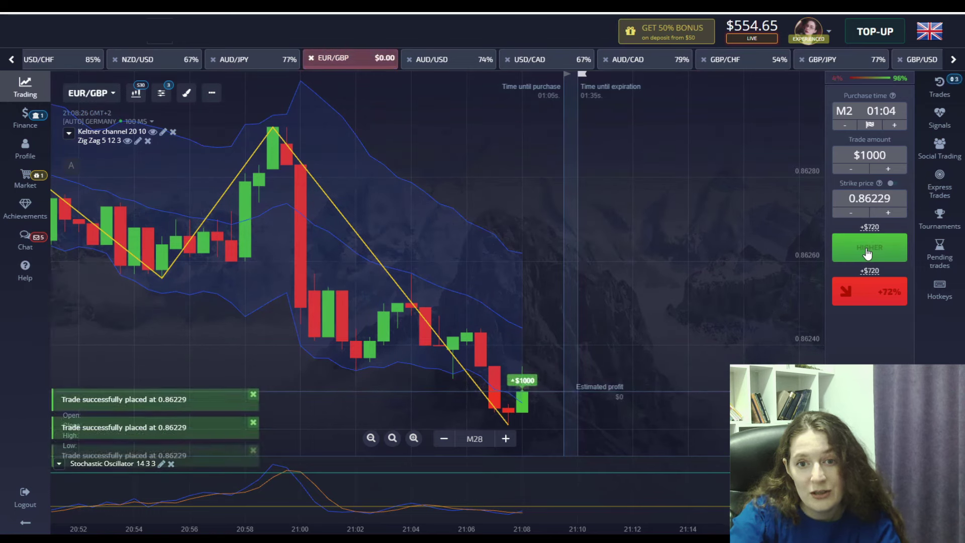
# Stake the remaining $554 on another higher EUR/GBP trade.
pyautogui.click(889, 153)
pyautogui.write('554')
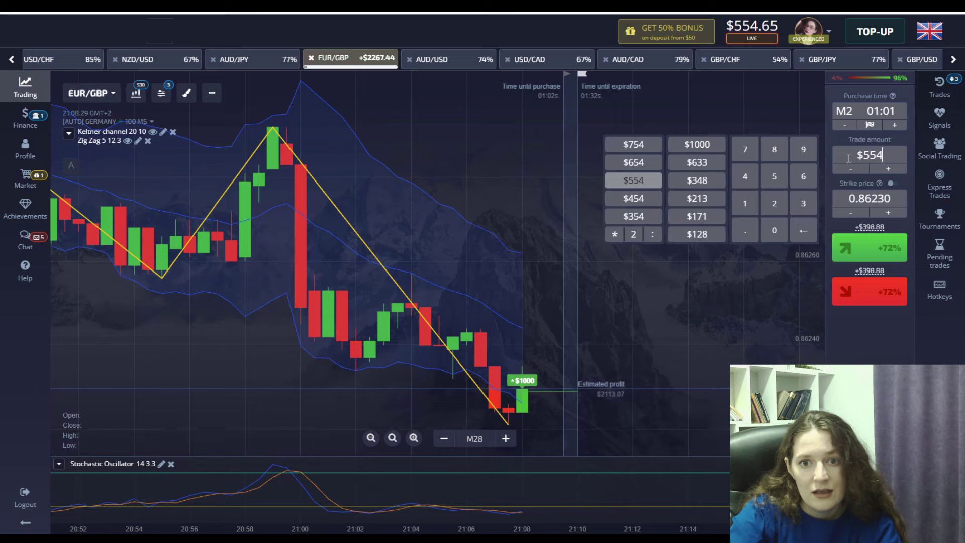
pyautogui.click(747, 349)
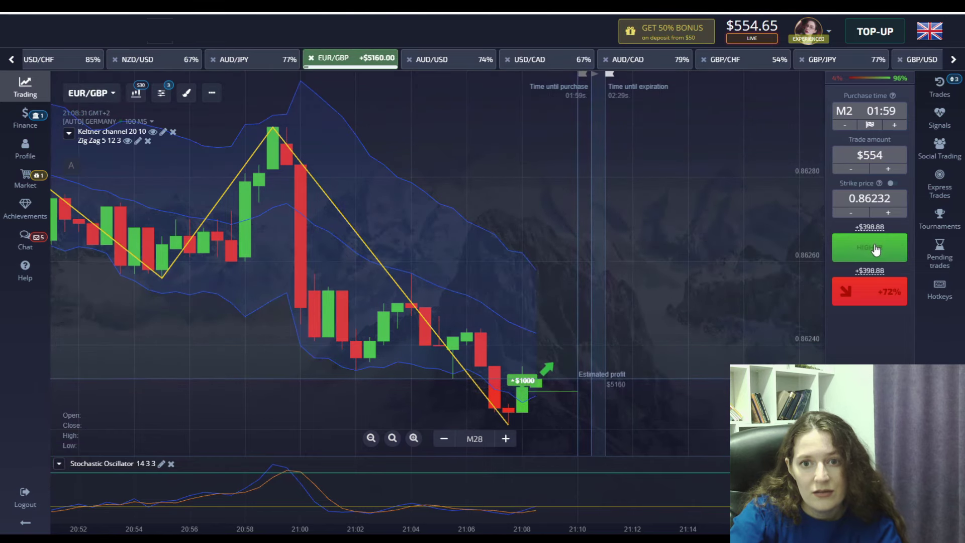
pyautogui.click(876, 250)
pyautogui.scroll(2, 616, 385)
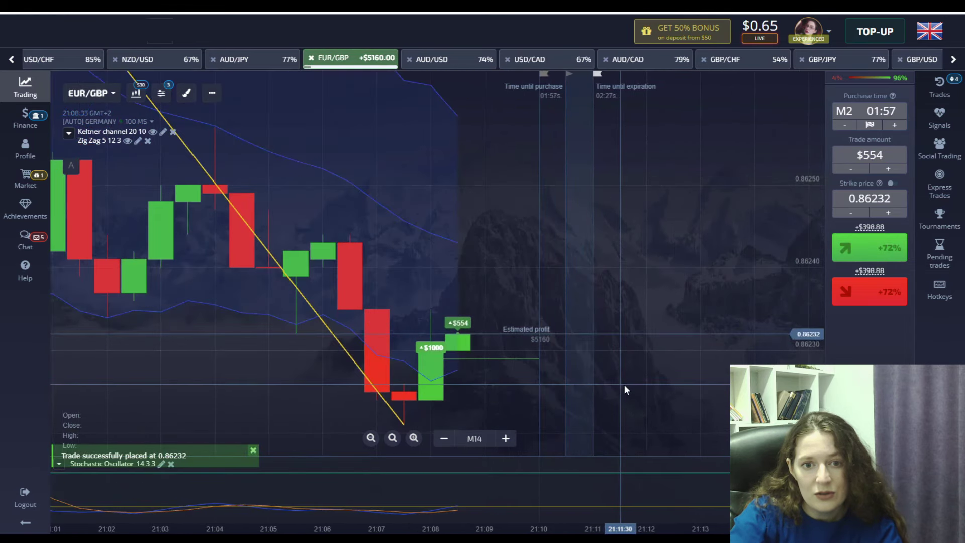
pyautogui.scroll(-1, 624, 385)
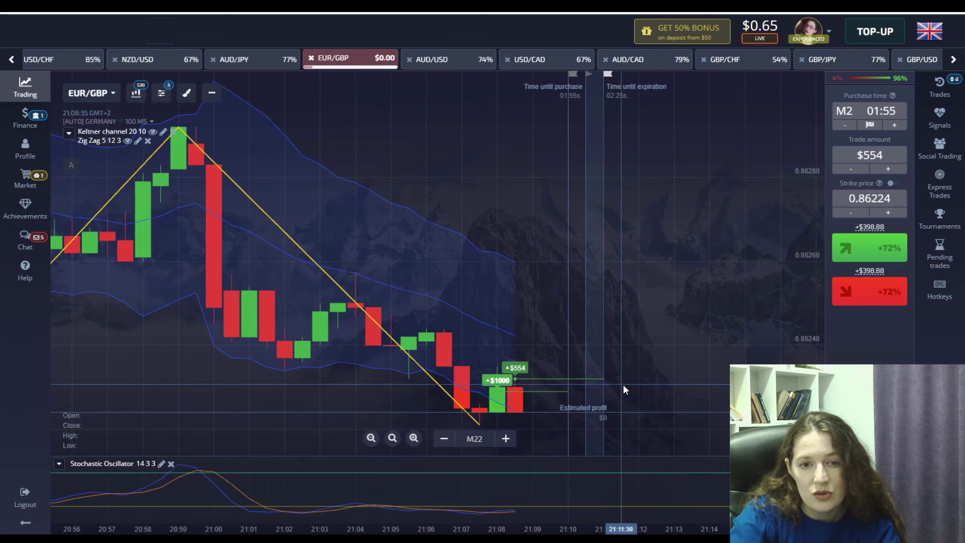
pyautogui.scroll(1, 623, 384)
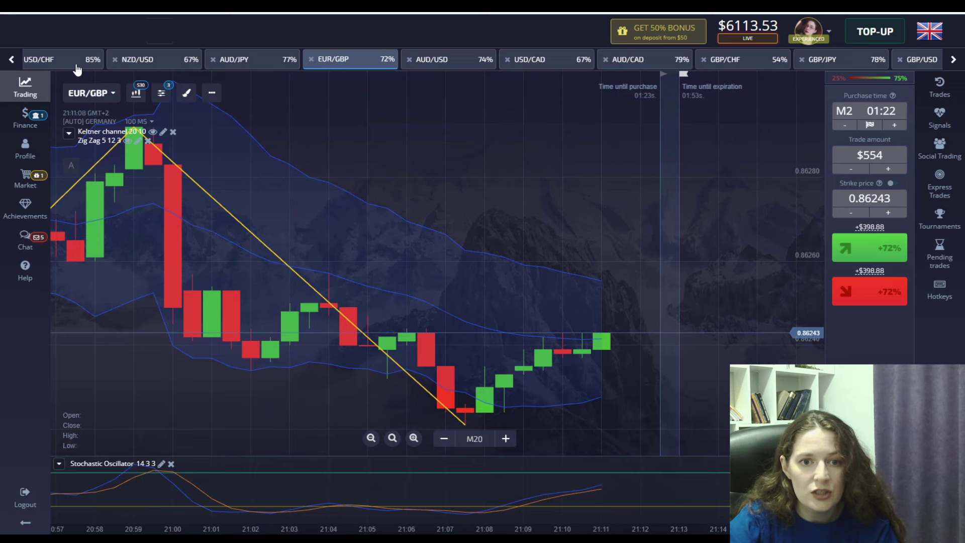
# Browse the EUR/USD, AUD/CHF and CAD/CHF charts, returning to EUR/USD.
pyautogui.click(9, 61)
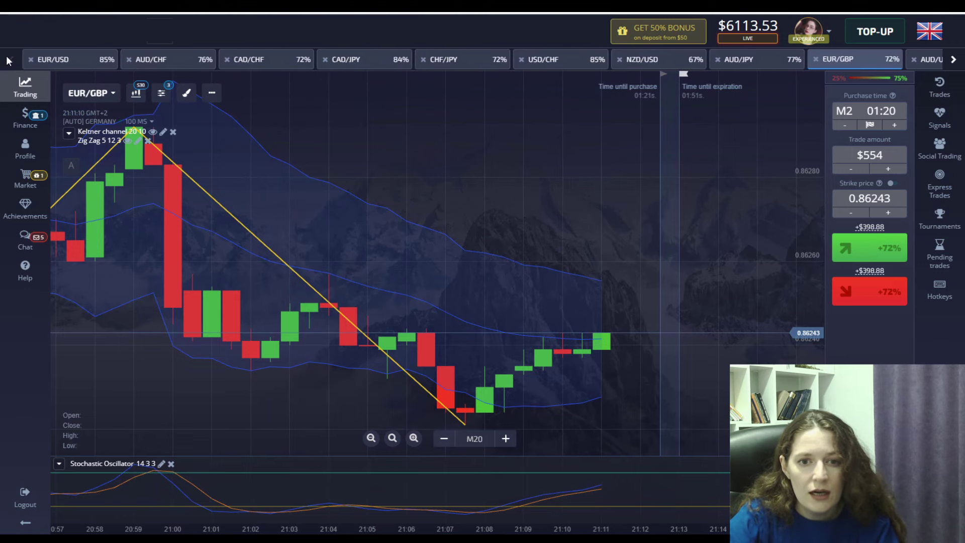
pyautogui.click(54, 61)
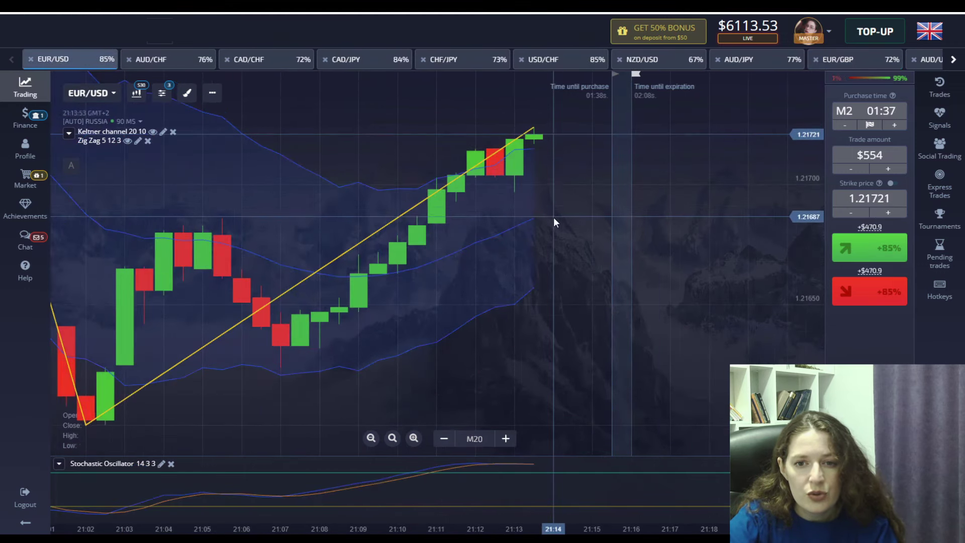
pyautogui.scroll(-2, 553, 221)
pyautogui.click(156, 59)
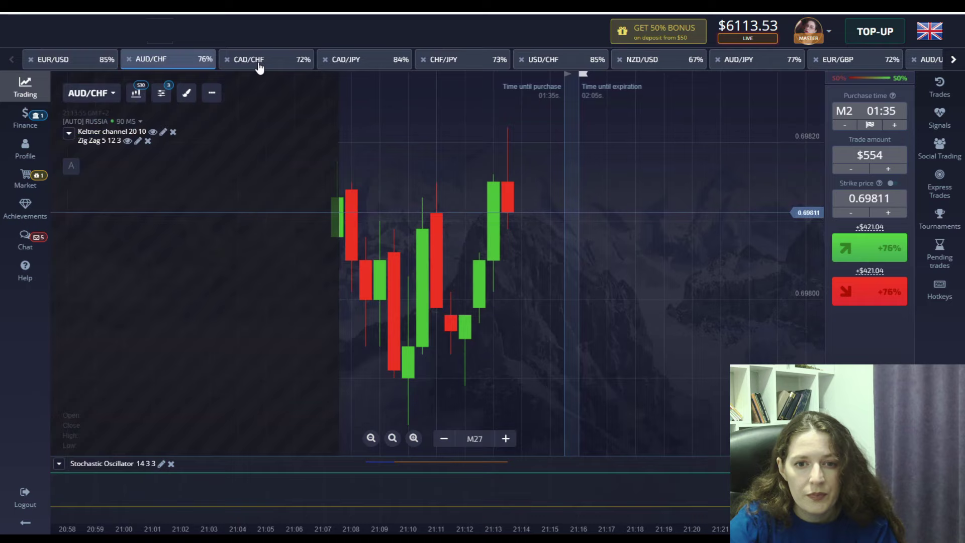
pyautogui.click(252, 61)
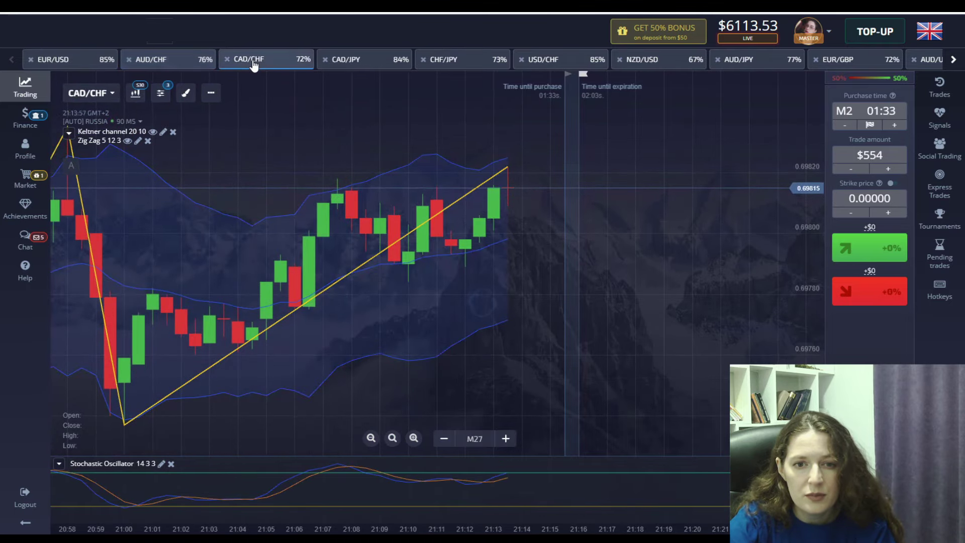
pyautogui.click(53, 59)
pyautogui.scroll(2, 654, 186)
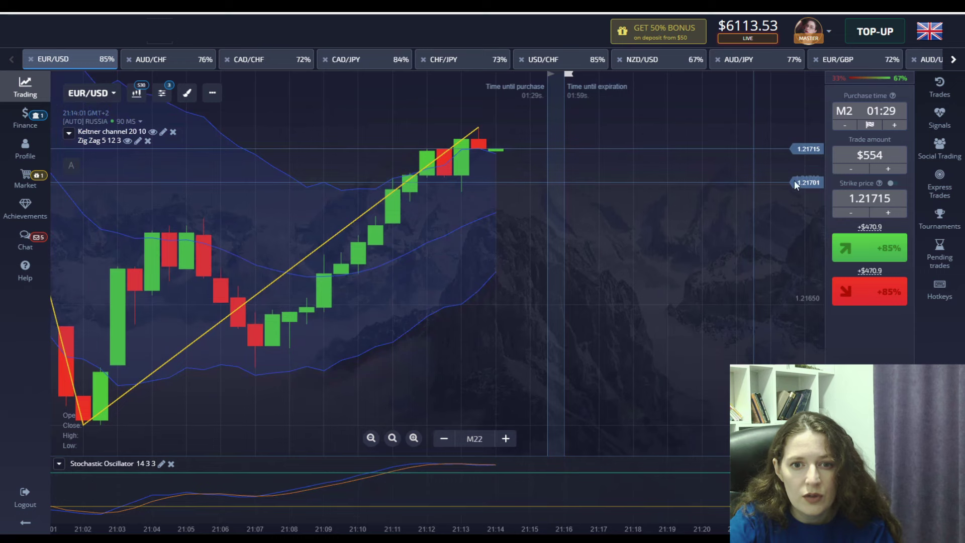
# Place five $1000 lower trades on EUR/USD.
pyautogui.click(834, 158)
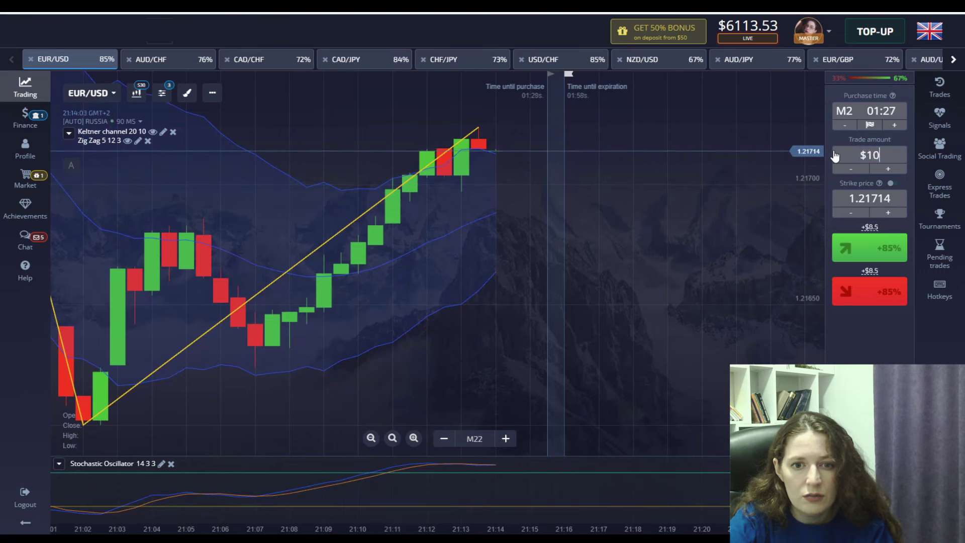
pyautogui.click(868, 291)
pyautogui.click(869, 294)
pyautogui.click(869, 294)
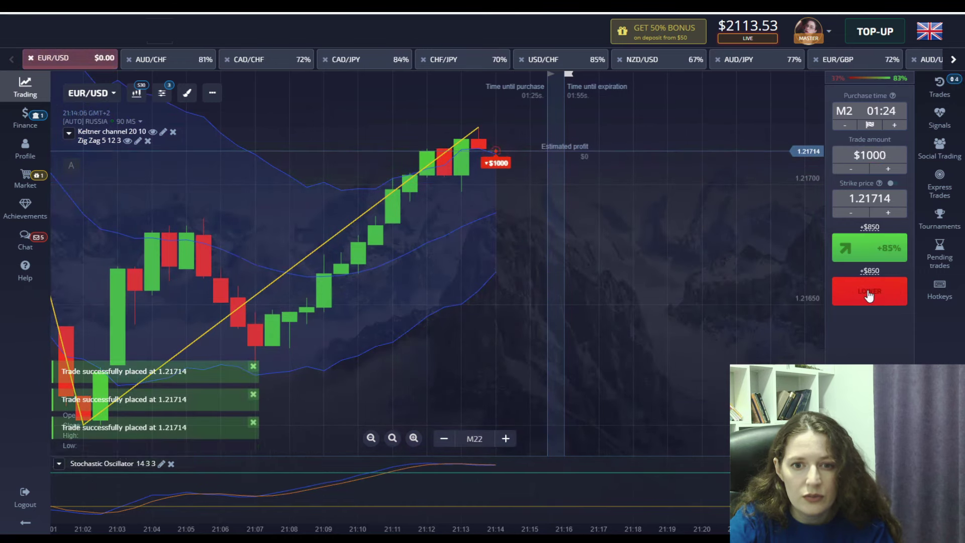
pyautogui.click(869, 294)
pyautogui.click(869, 294)
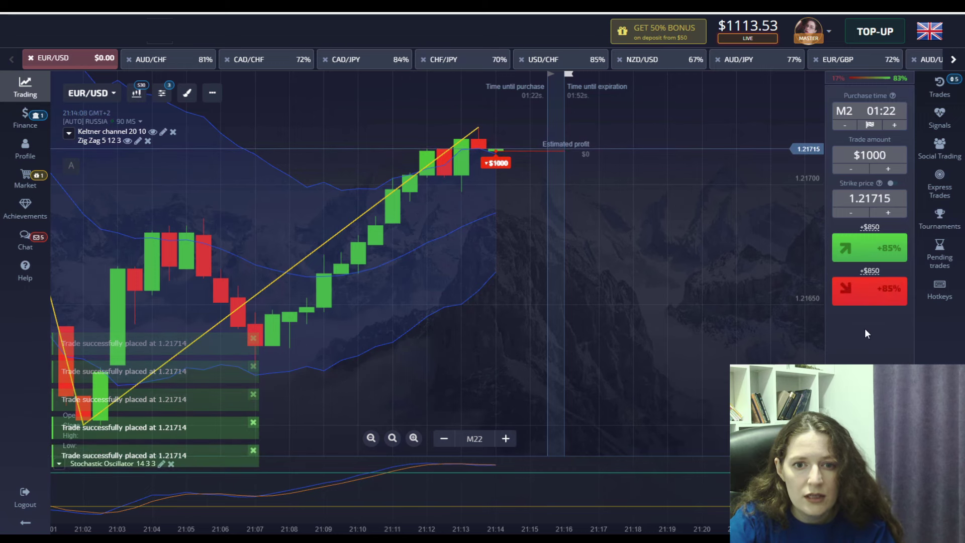
pyautogui.scroll(3, 545, 349)
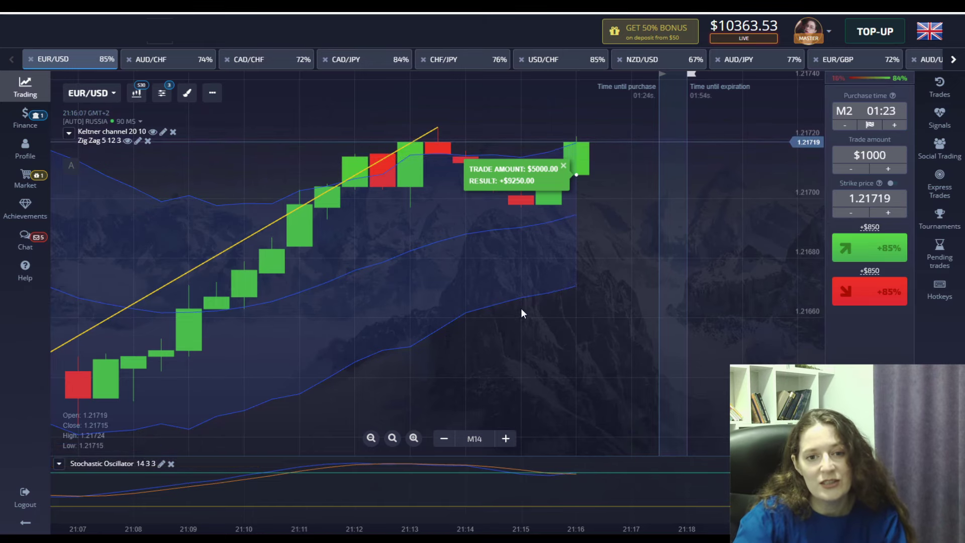
# Dismiss the result notice and browse AUD/CHF and CAD/CHF, ending on CAD/JPY.
pyautogui.click(563, 166)
pyautogui.click(153, 62)
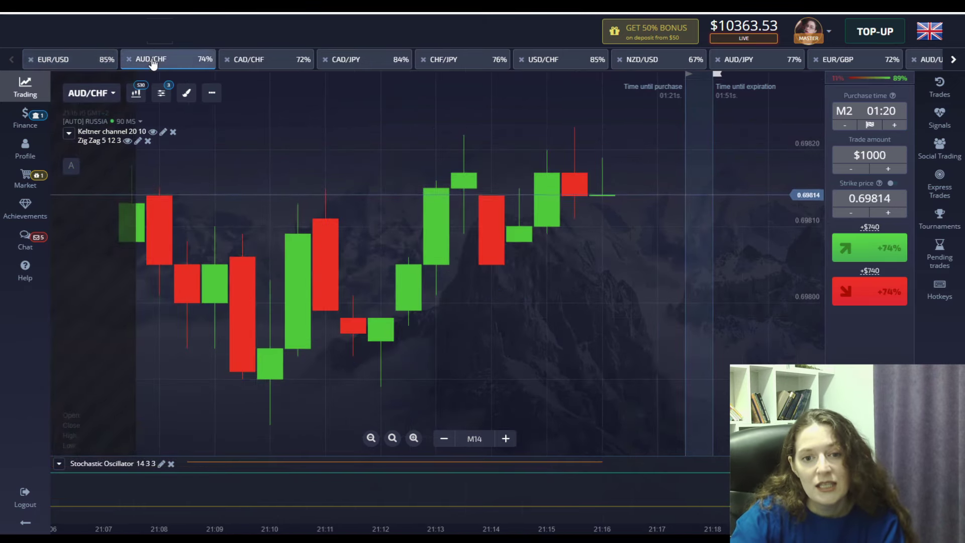
pyautogui.click(249, 62)
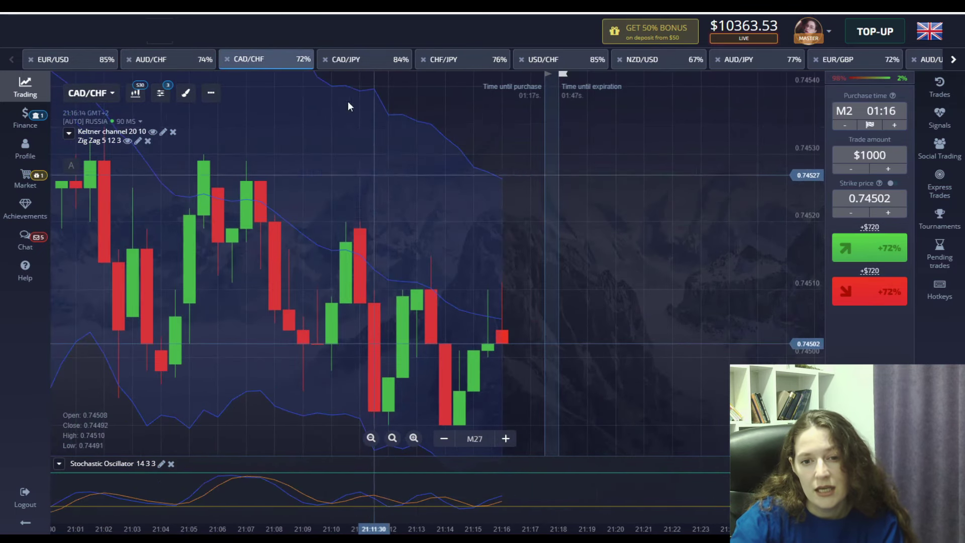
pyautogui.click(358, 61)
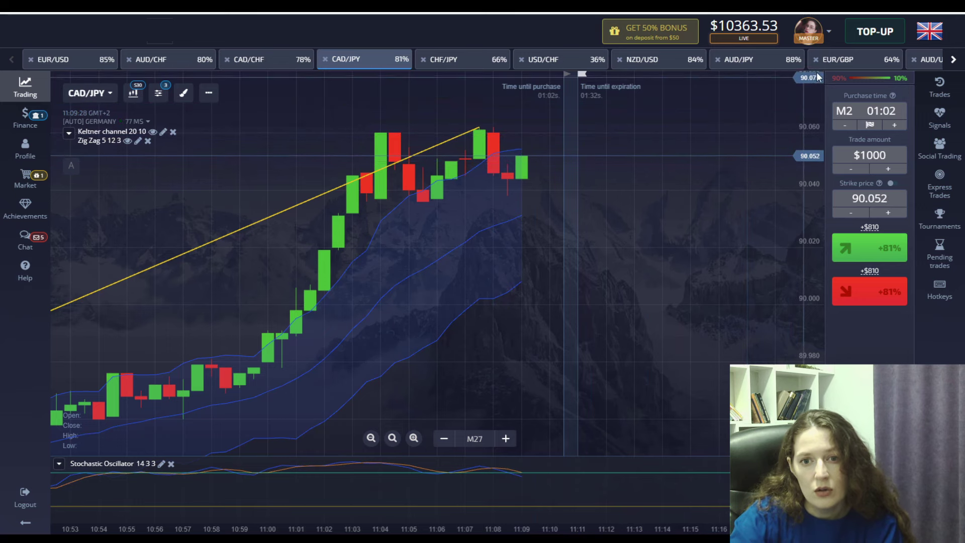
# Submit a 10363.53 USD Bitcoin withdrawal to the pasted wallet address, leaving a $0.00 balance.
pyautogui.click(829, 33)
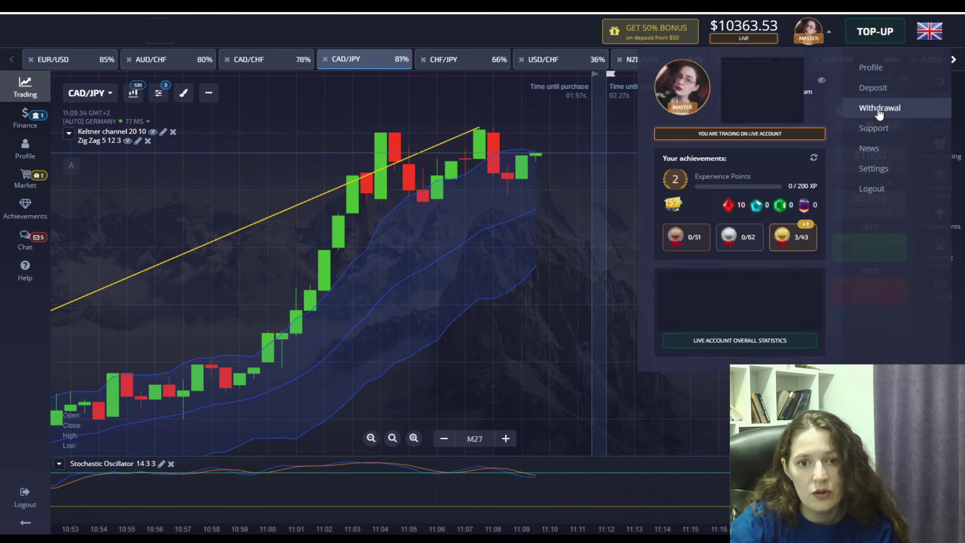
pyautogui.click(879, 108)
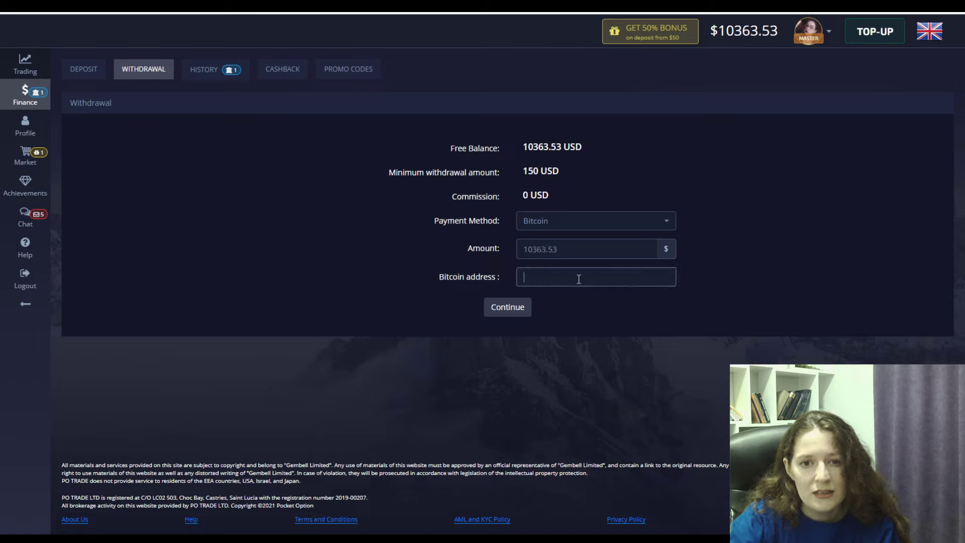
pyautogui.hotkey('ctrl', 'v')
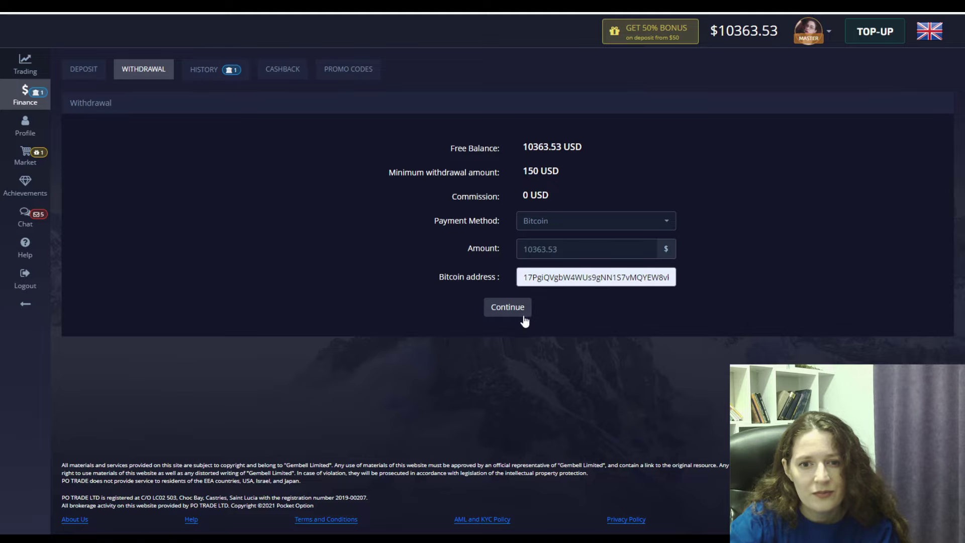
pyautogui.click(506, 311)
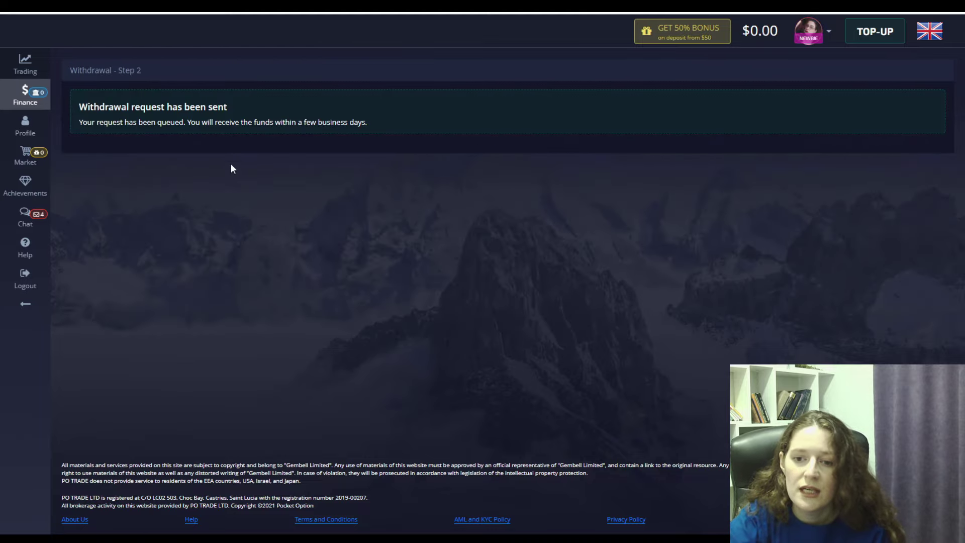
pyautogui.moveTo(84, 103); pyautogui.dragTo(442, 133)
pyautogui.click(442, 133)
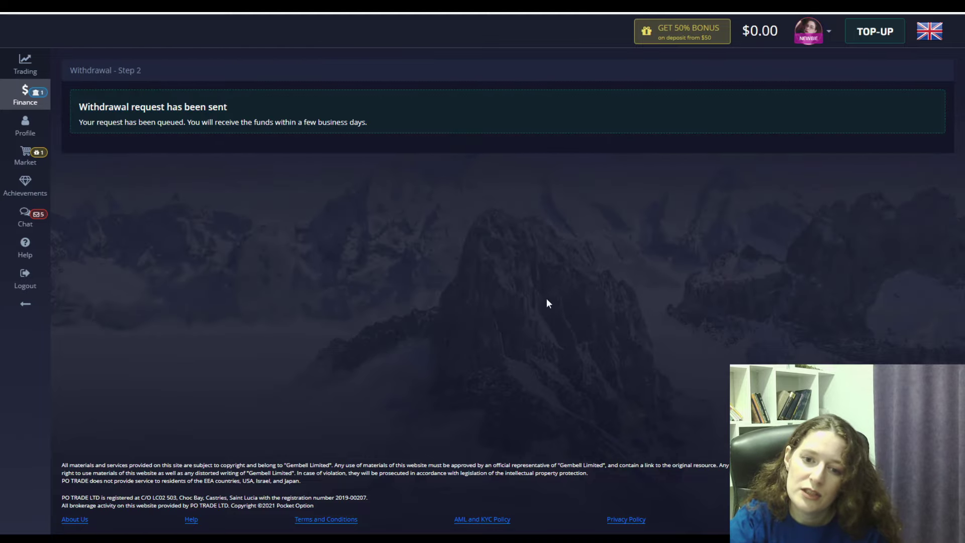